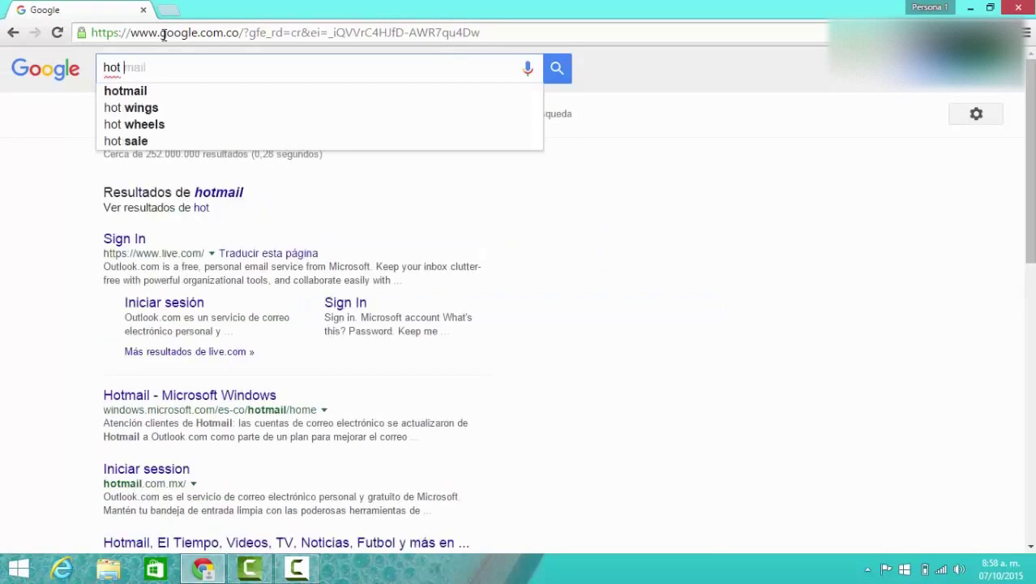
Search Google for "hot potatoes" and download Hot Potatoes 6.3.0.3 from the Uptodown site
text(toes)
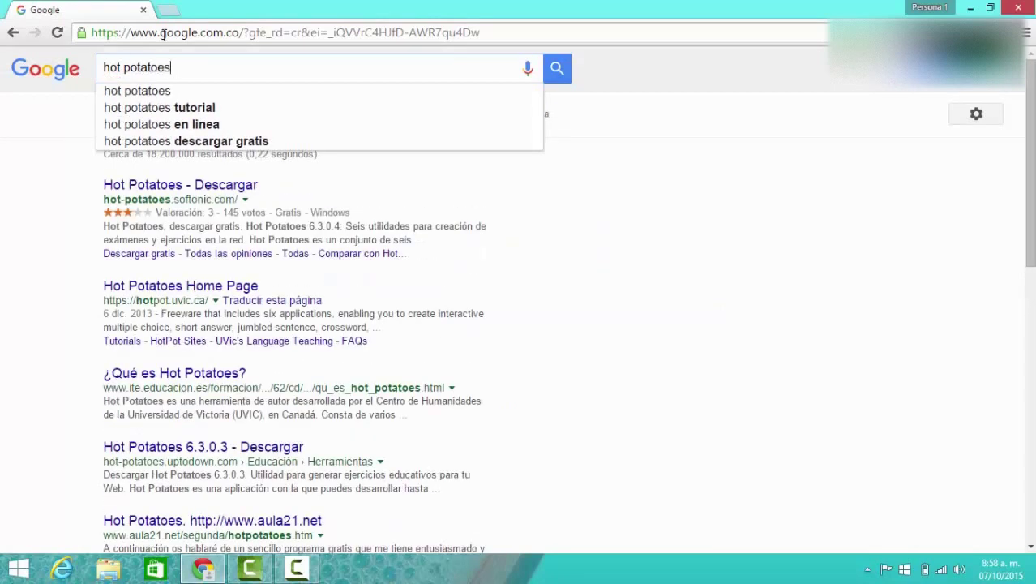
key(Return)
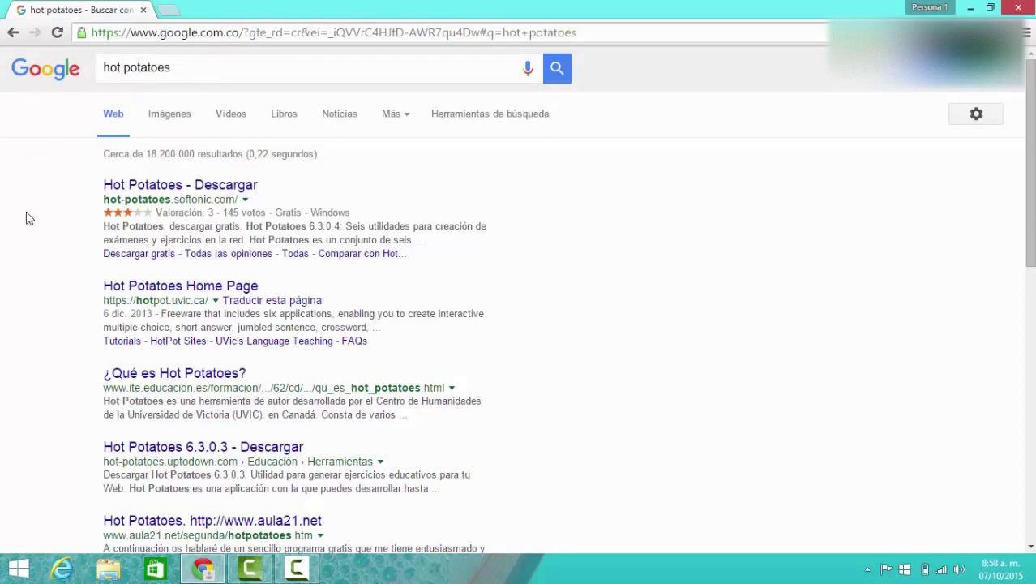
click(238, 456)
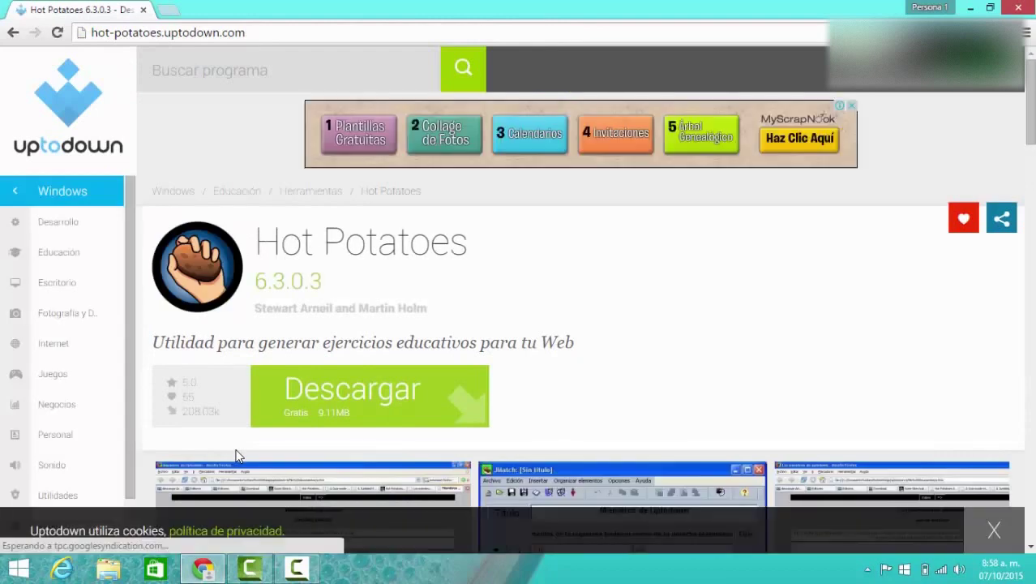
click(363, 415)
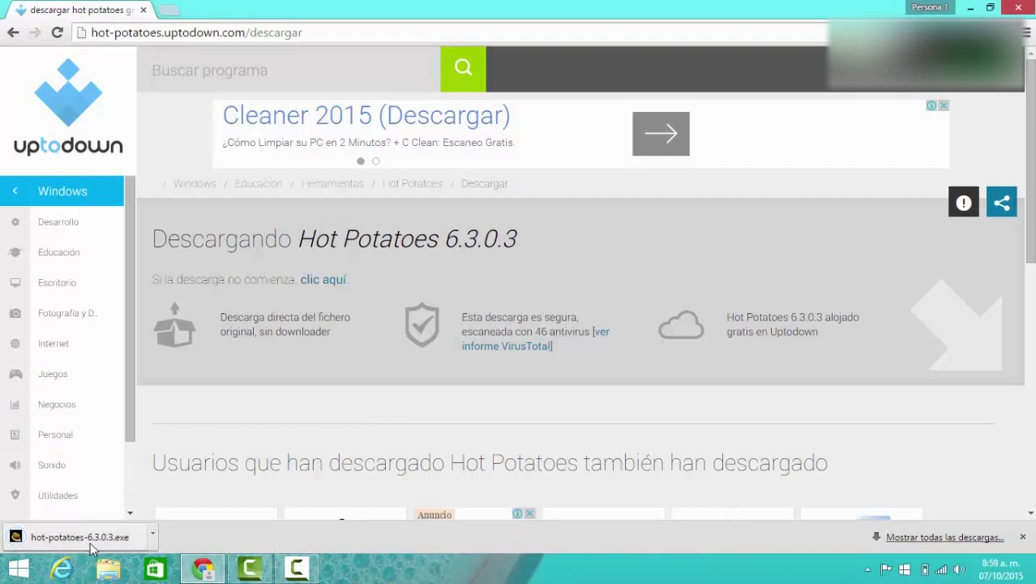
Run the downloaded hot-potatoes-6.3.0.3.exe installer and choose Español as the installation language
click(91, 543)
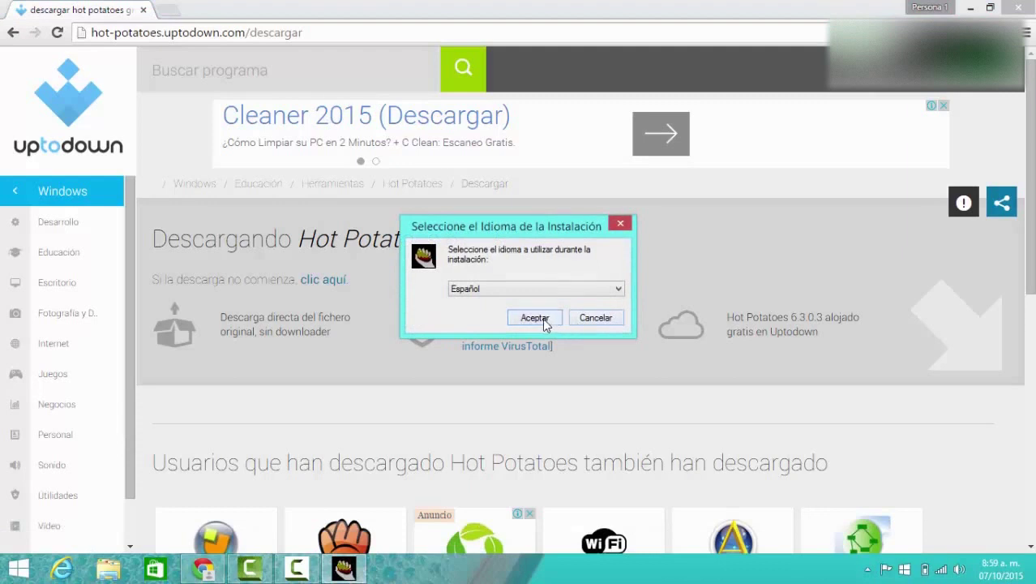
click(618, 290)
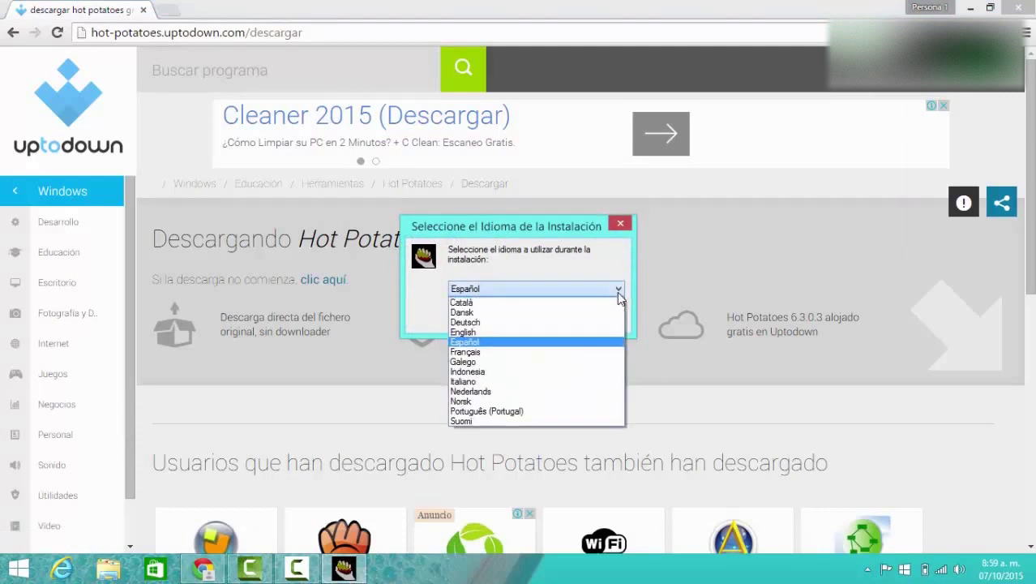
click(535, 342)
click(535, 319)
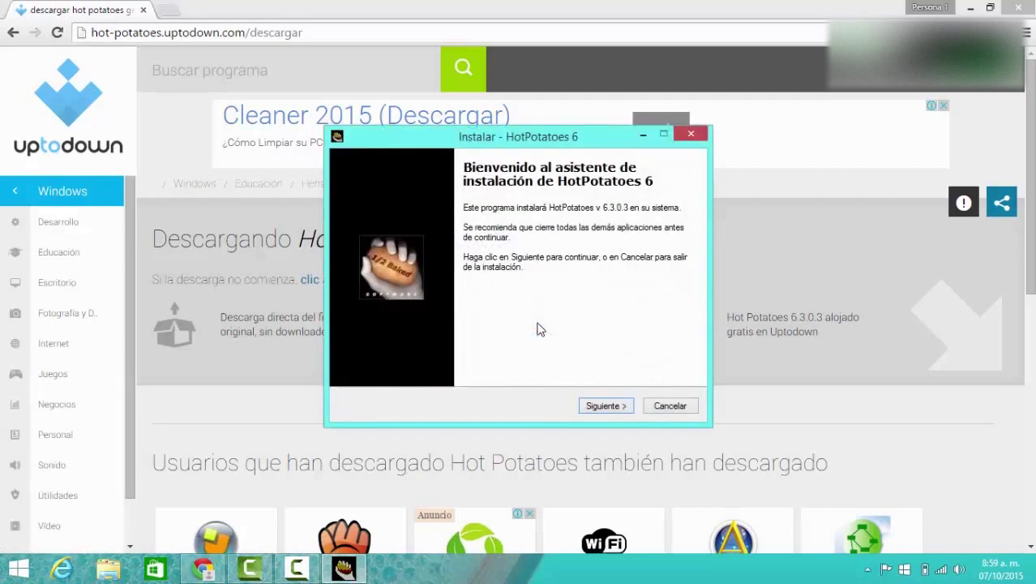
Go past the installer's welcome page, accept the licence agreement and continue past the information page
click(619, 407)
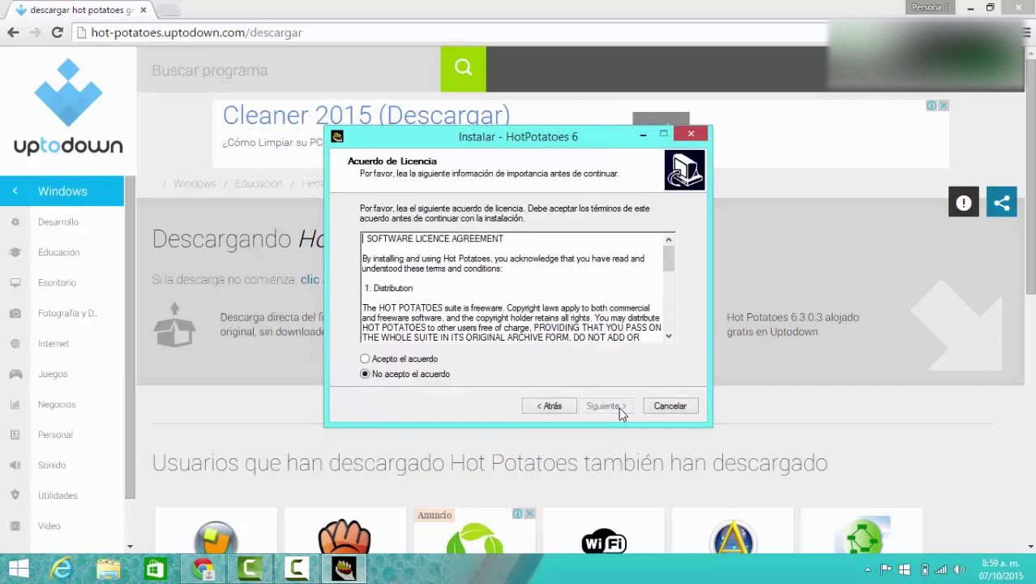
click(365, 359)
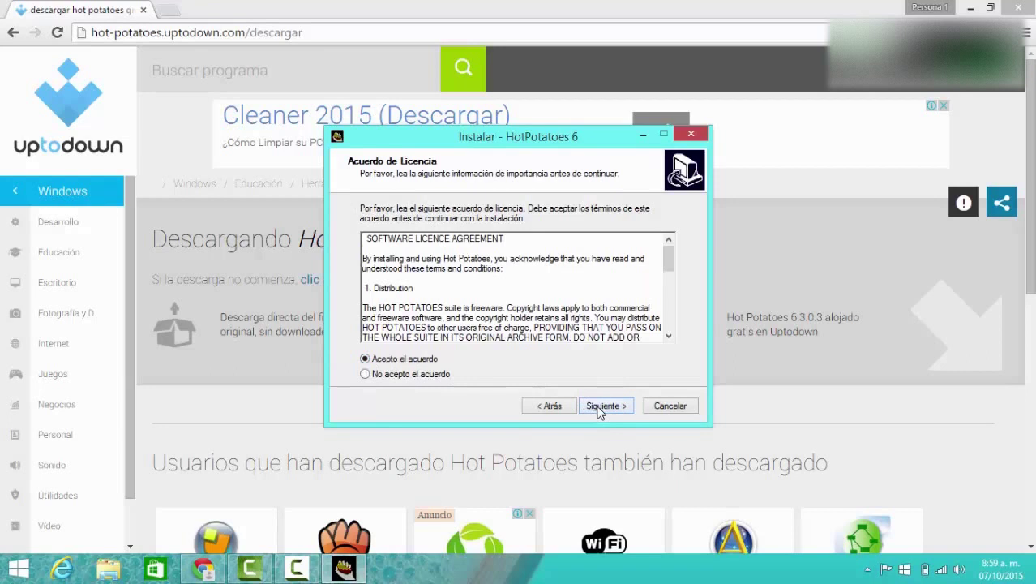
click(601, 410)
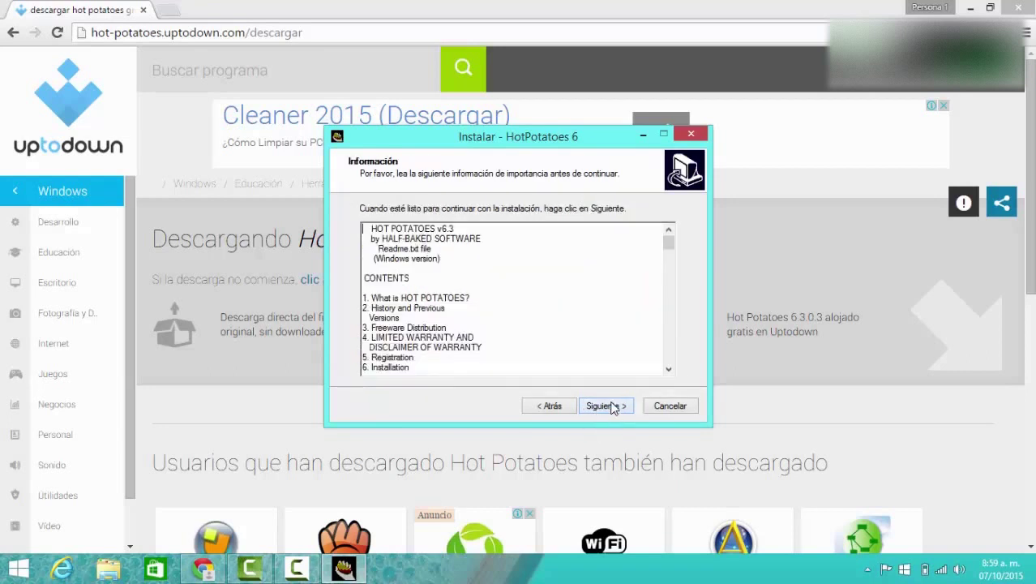
click(603, 405)
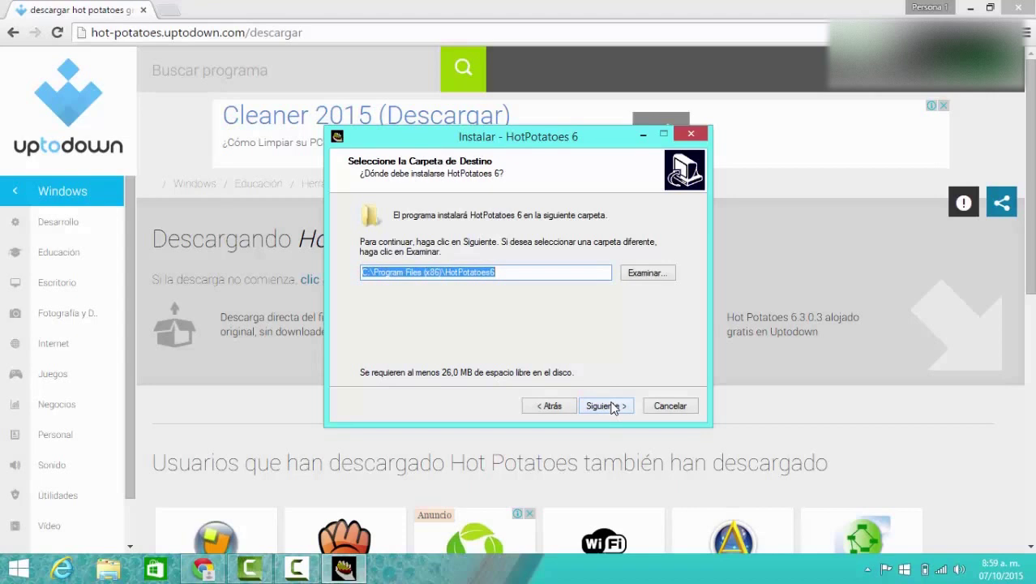
Confirm C:\Program Files (x86)\HotPotatoes6 as the destination and HotPotatoes 6 as the Start menu folder
click(657, 275)
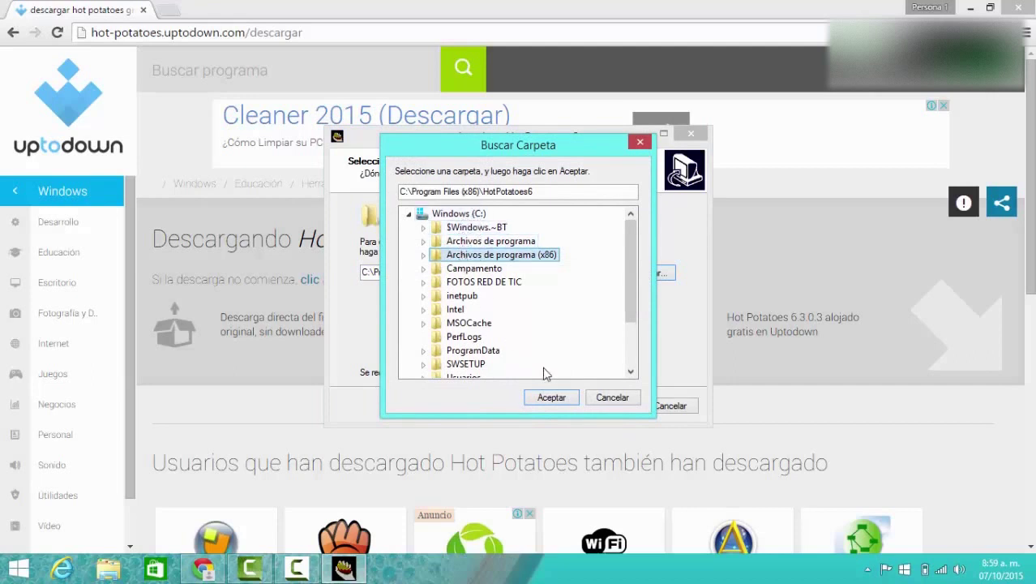
click(550, 397)
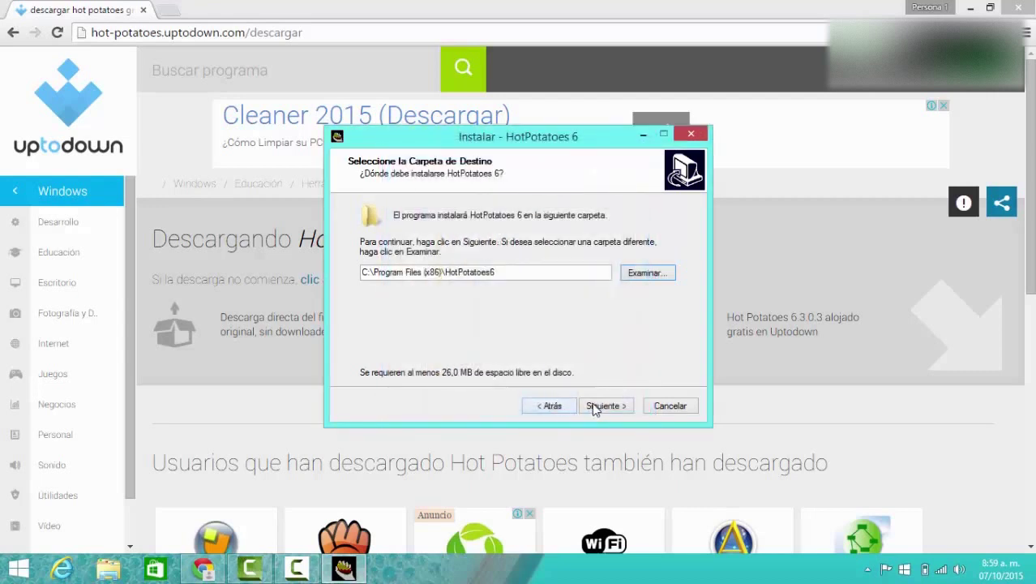
click(593, 406)
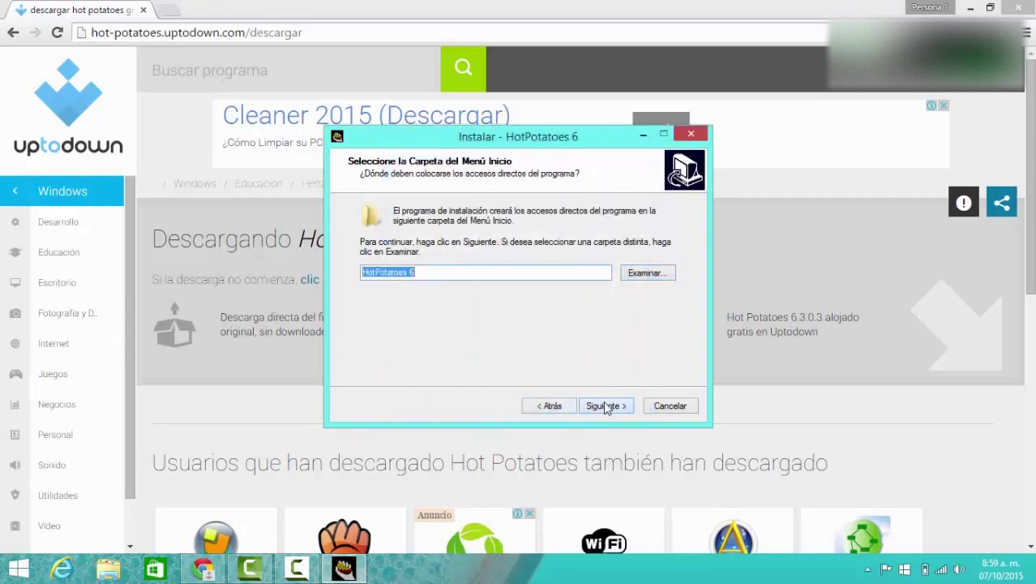
click(607, 407)
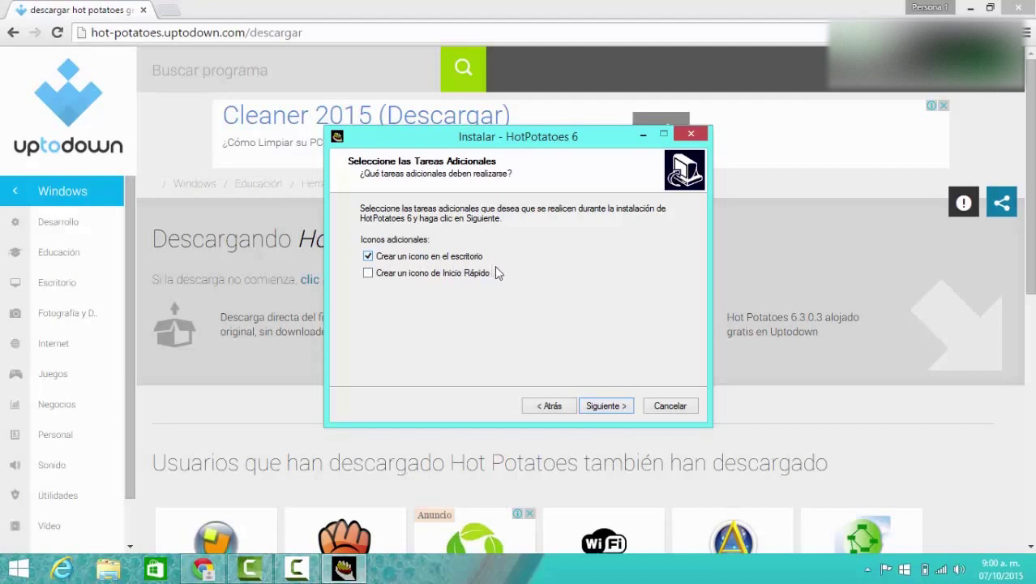
Install HotPotatoes 6 with a desktop icon and finish the setup with the option to run the program enabled
click(606, 406)
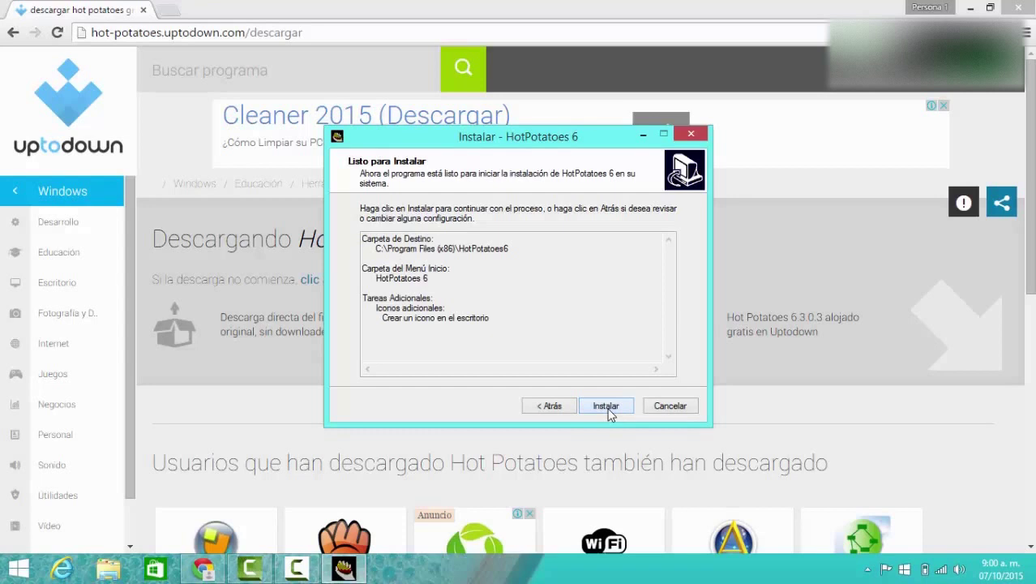
click(610, 412)
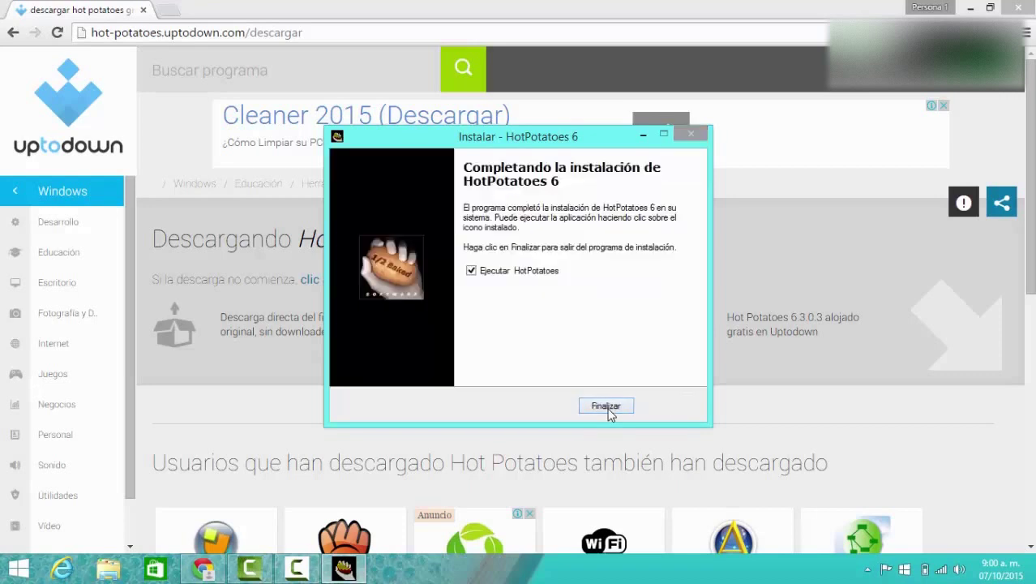
click(607, 406)
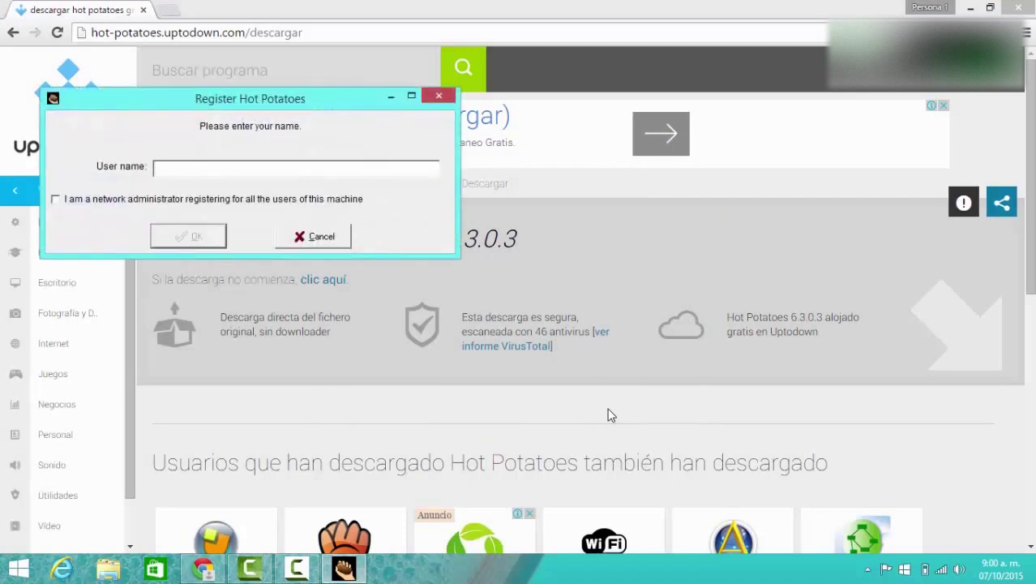
Register Hot Potatoes under the user name "MOOC Antioquia Digital" and set the interface language to espanol6.hif
text(MOOC Antioquia Digital)
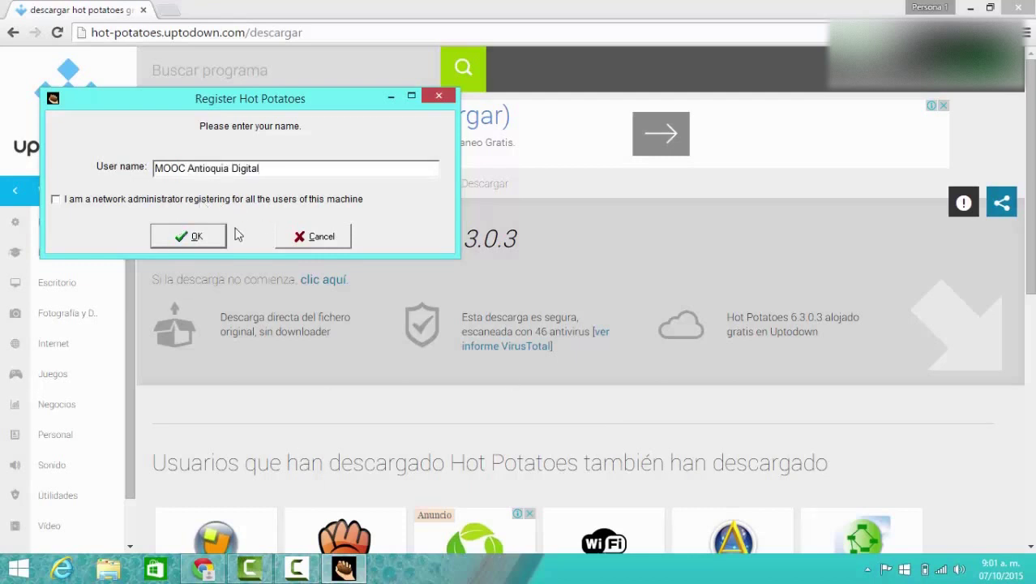
click(210, 237)
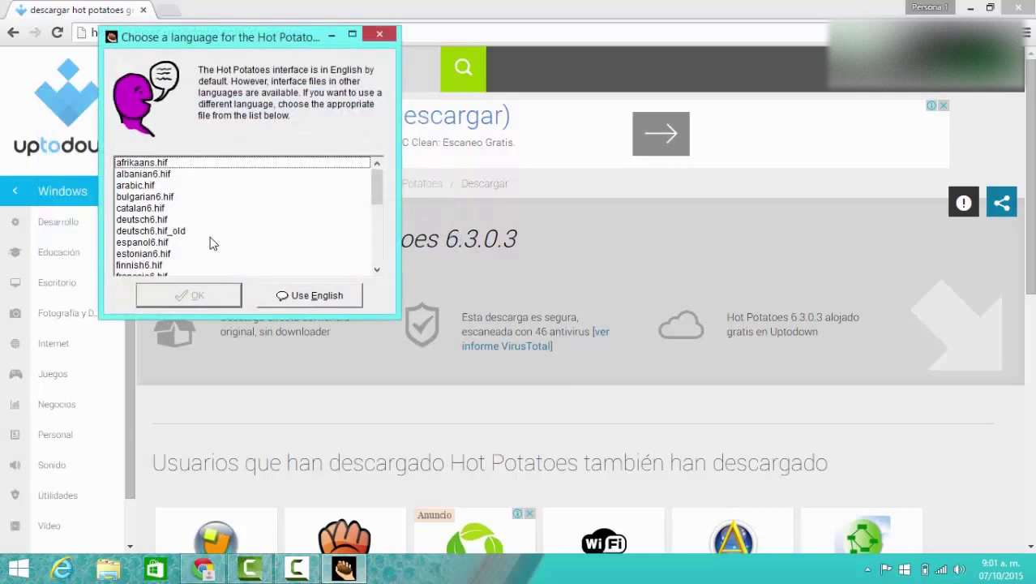
click(161, 242)
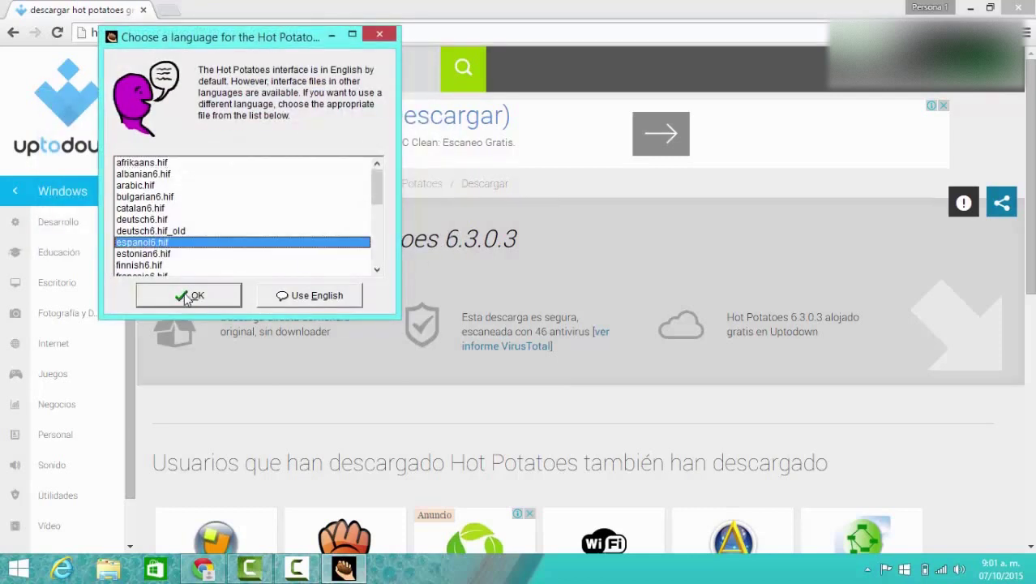
click(185, 295)
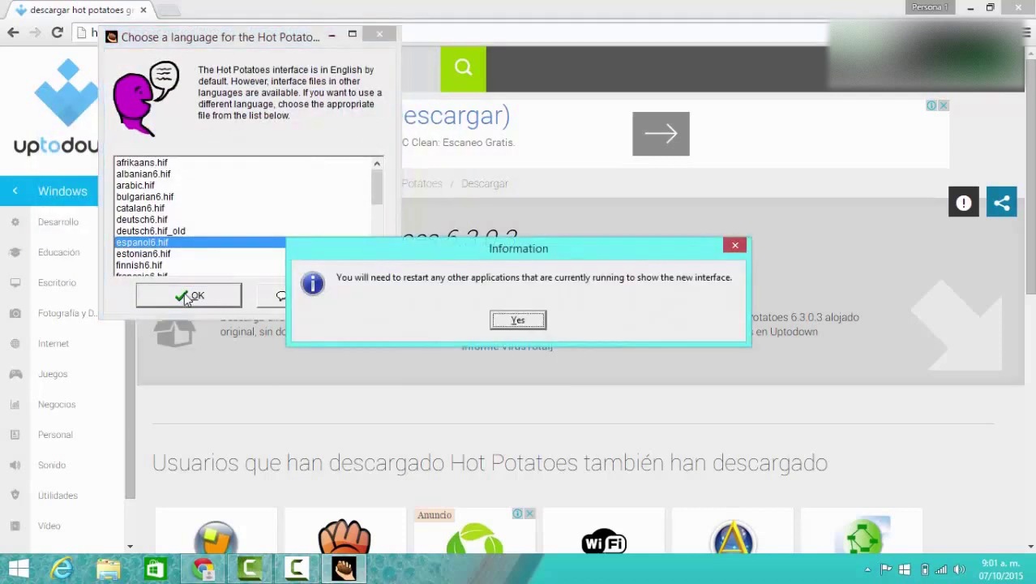
click(518, 320)
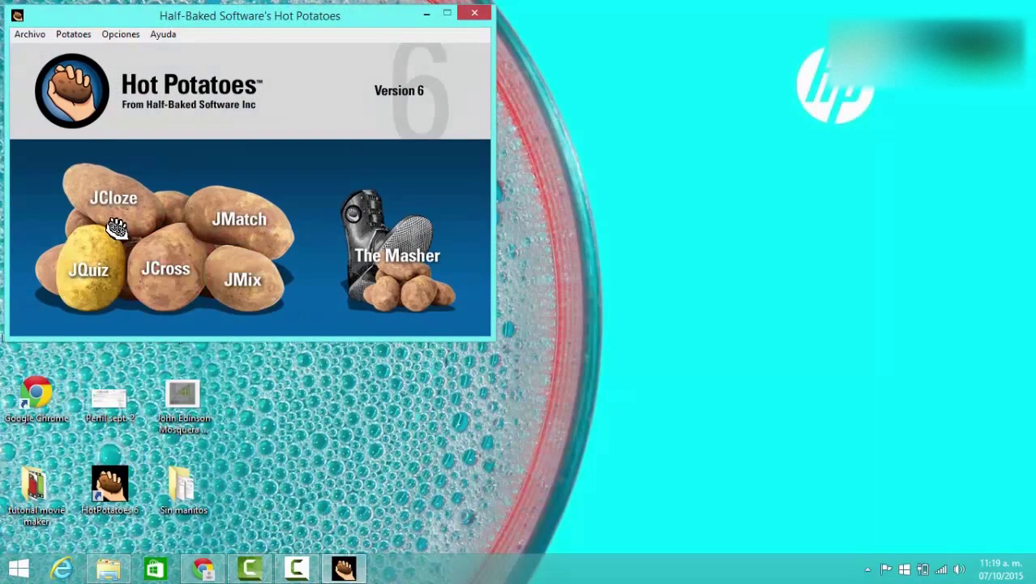
Open the JQuiz exercise editor and title the new quiz "Preguntas"
click(93, 276)
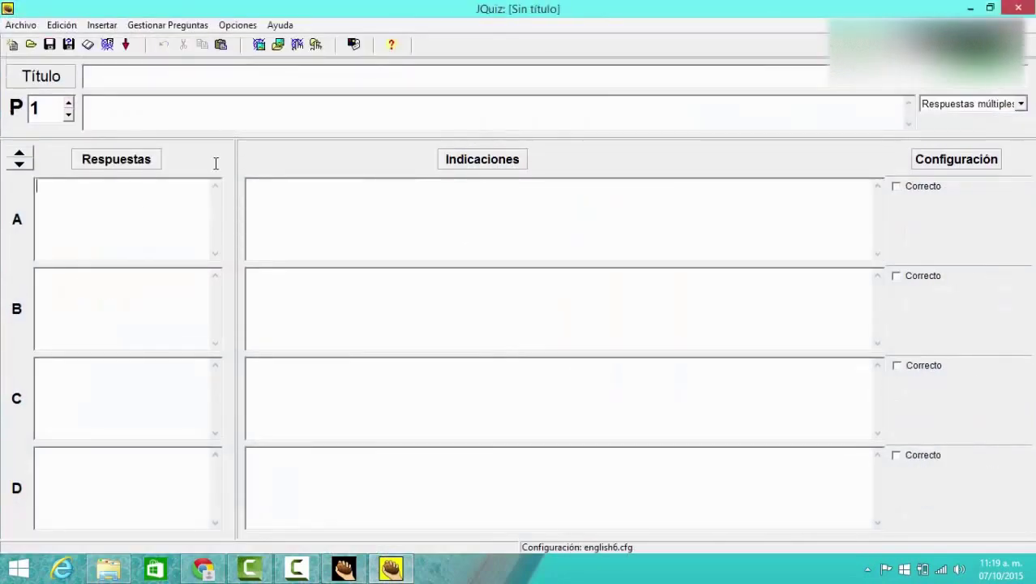
click(498, 73)
text(Preguntas)
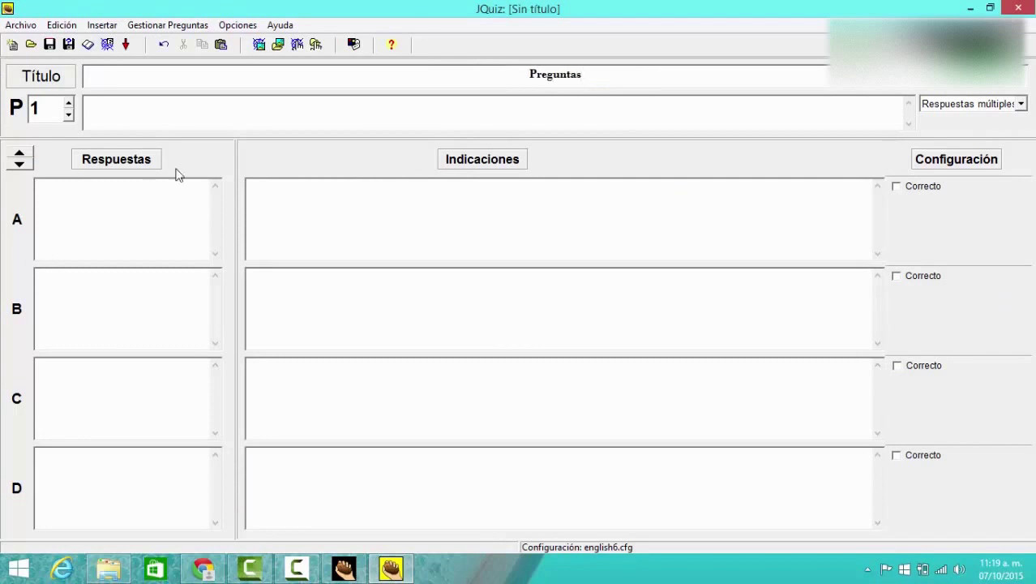
Enter question 1 as "Audacity es..." and answer A as "Una herramienta para aprender idiomas."
click(306, 112)
text(Audacity esUna herramienta )
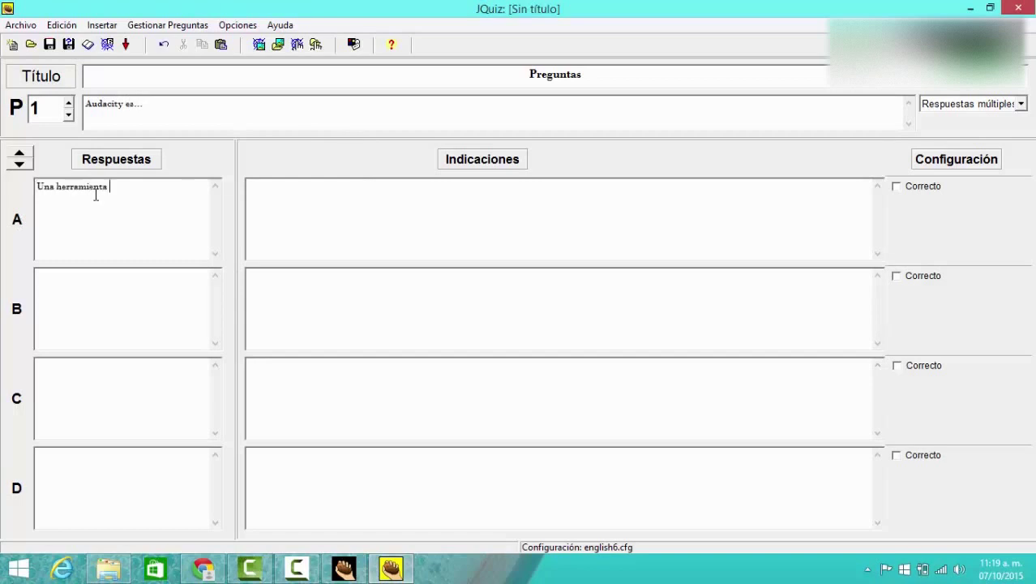
text(para aprender idiomas.)
Add answers B "Un programa para editar audio.", C "Un editor de video." and D "Una aprocación para hacer evaluaciones.", marking B as correct
click(127, 294)
text(Un progr)
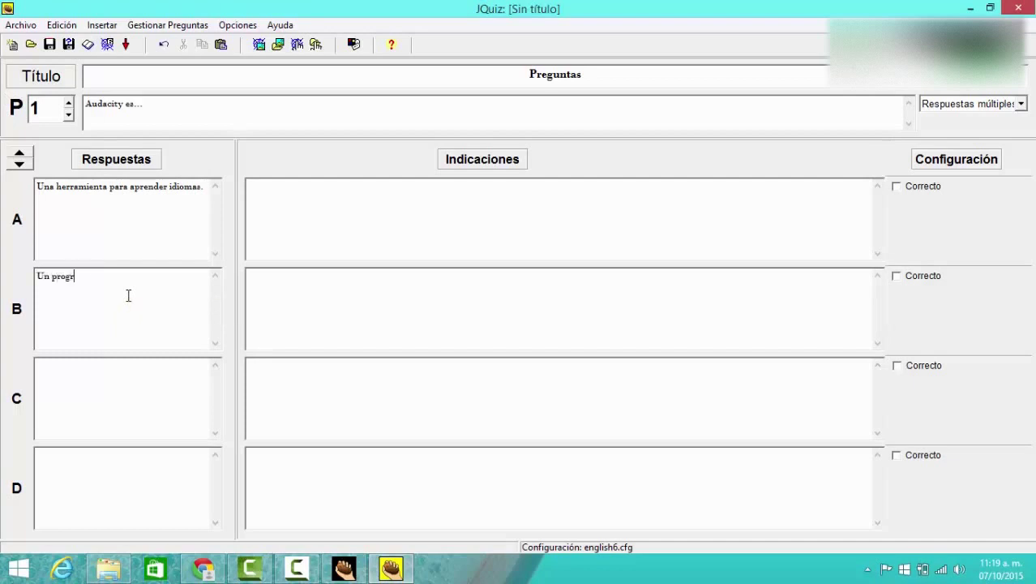
text(ama para editar audio.)
click(103, 393)
text(Un editor de video.)
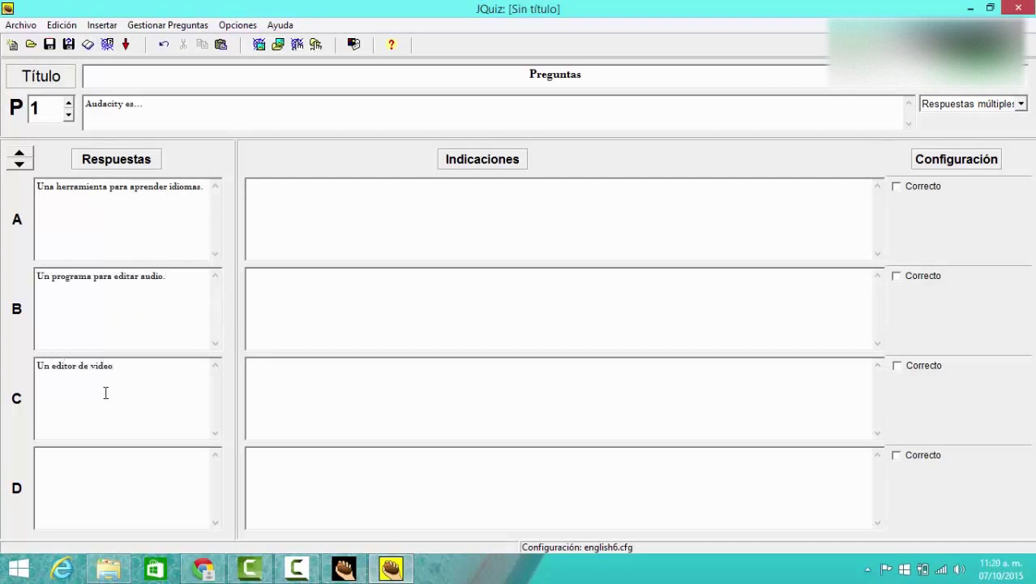
click(103, 459)
text(Una aprocación para hacer evaluaciones.)
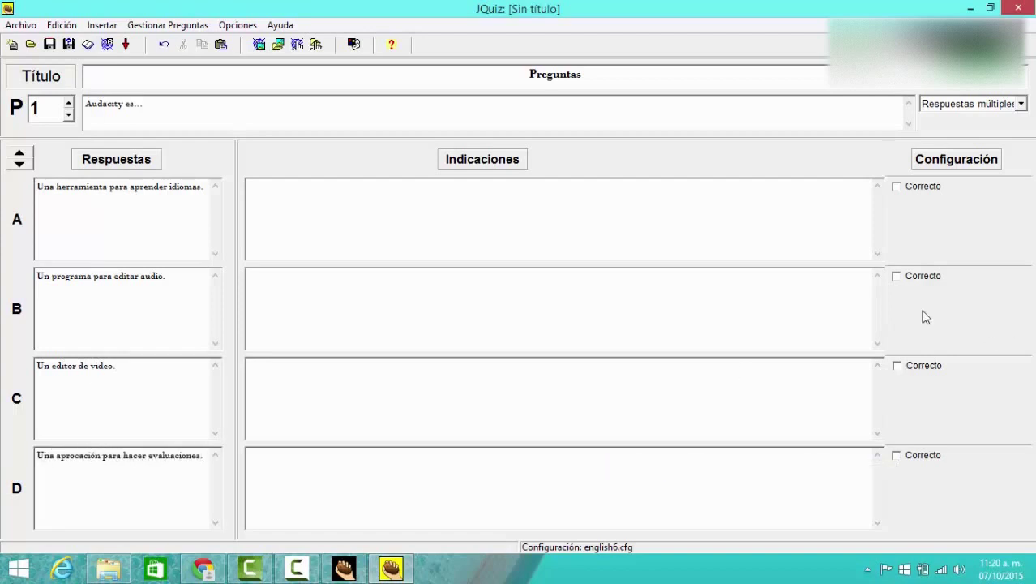
click(896, 276)
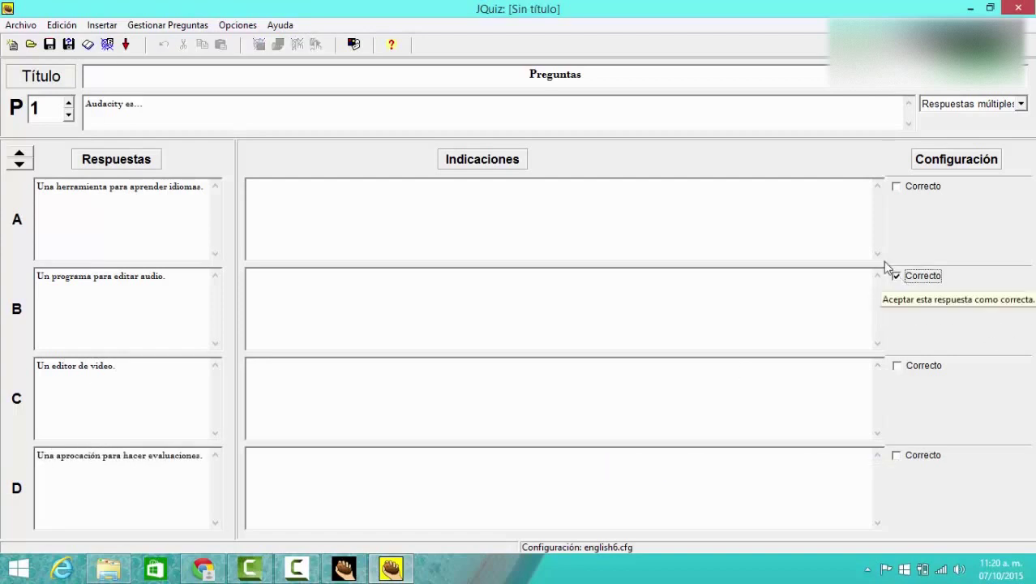
Save the quiz project as "Preguntas" in the "Evaluación con hot potatoes" folder and close JQuiz
click(48, 46)
text(Preg)
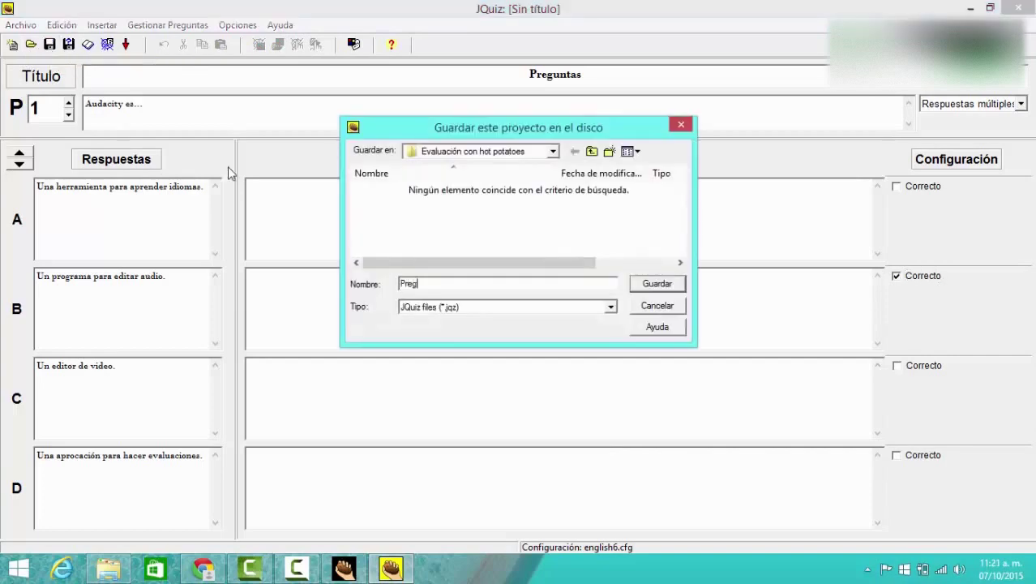
text(untas)
key(Return)
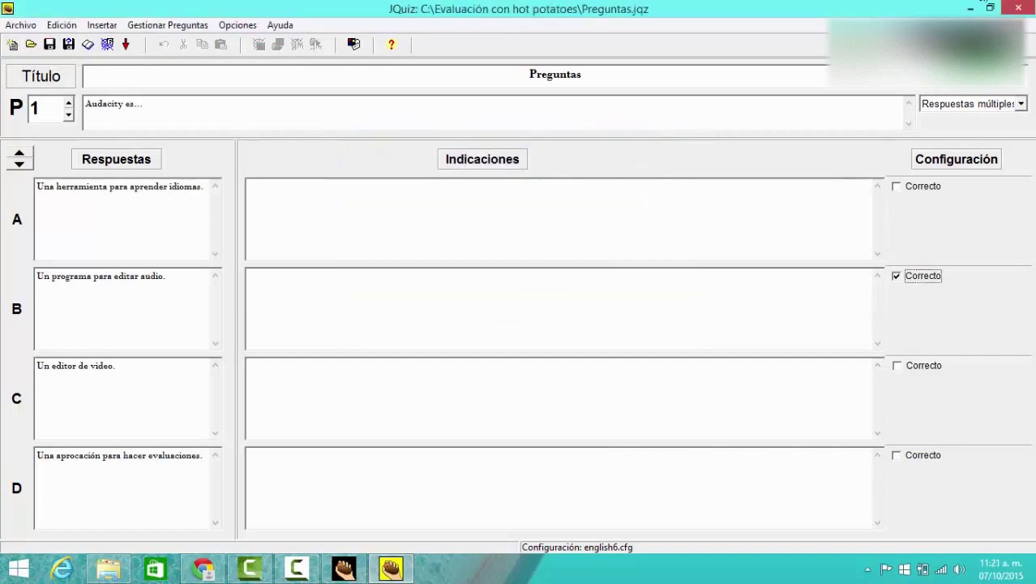
click(1016, 7)
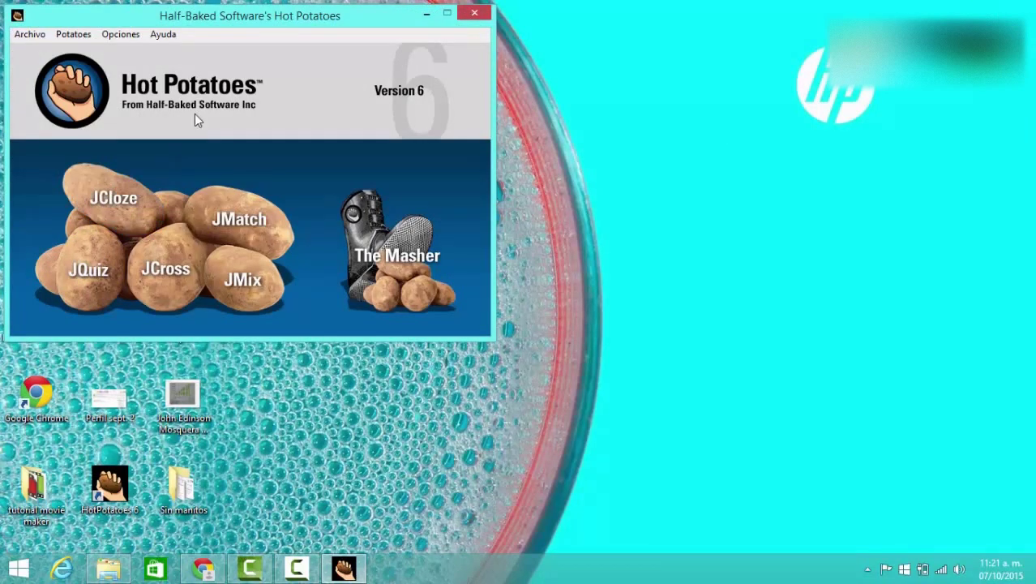
Open the JCloze exercise editor, title the exercise "Frase incompleta" and enter the sentence "Audacity es un programa para editar audio."
click(128, 221)
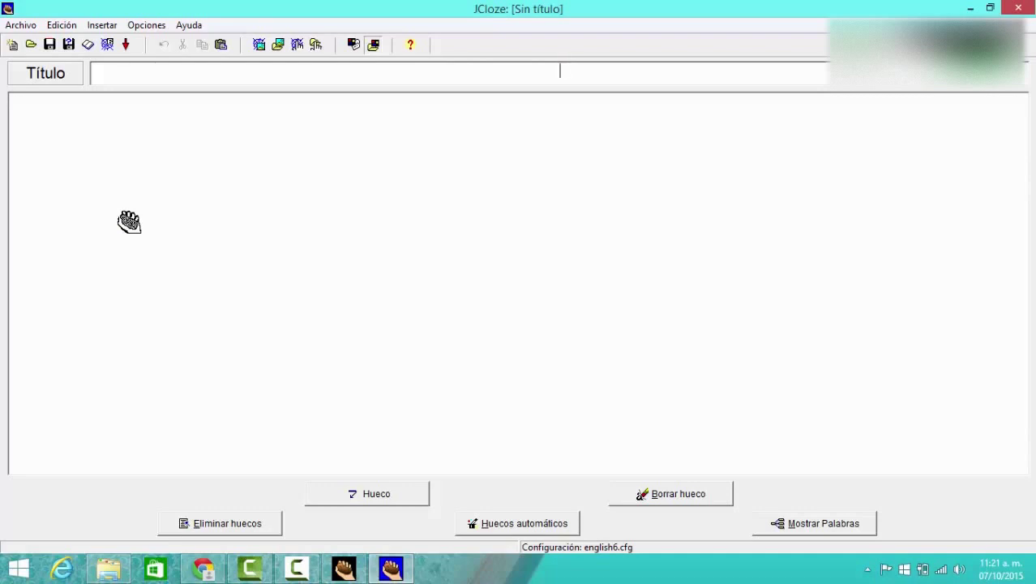
text(Frase incompleta)
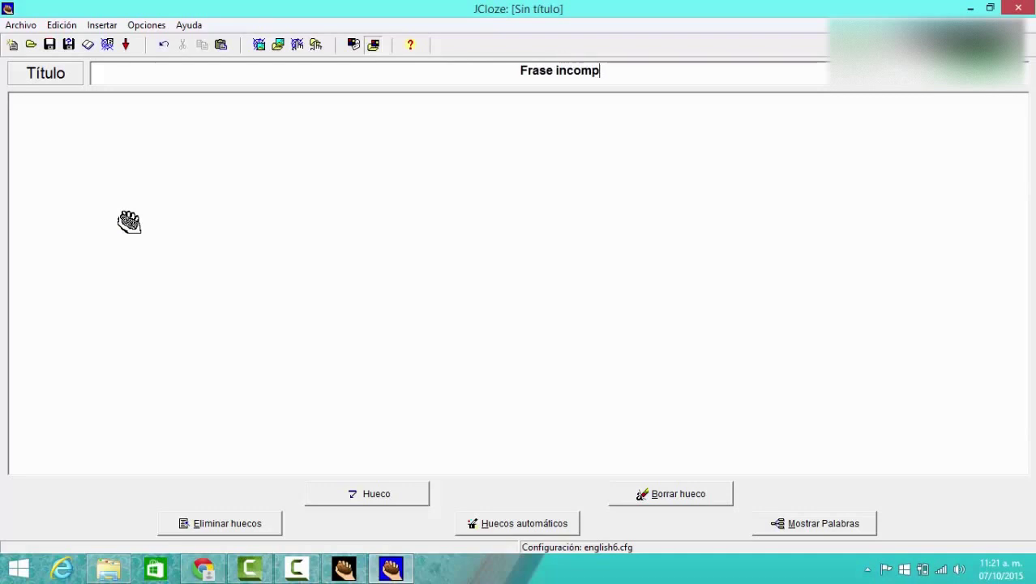
click(201, 168)
text(Audacity )
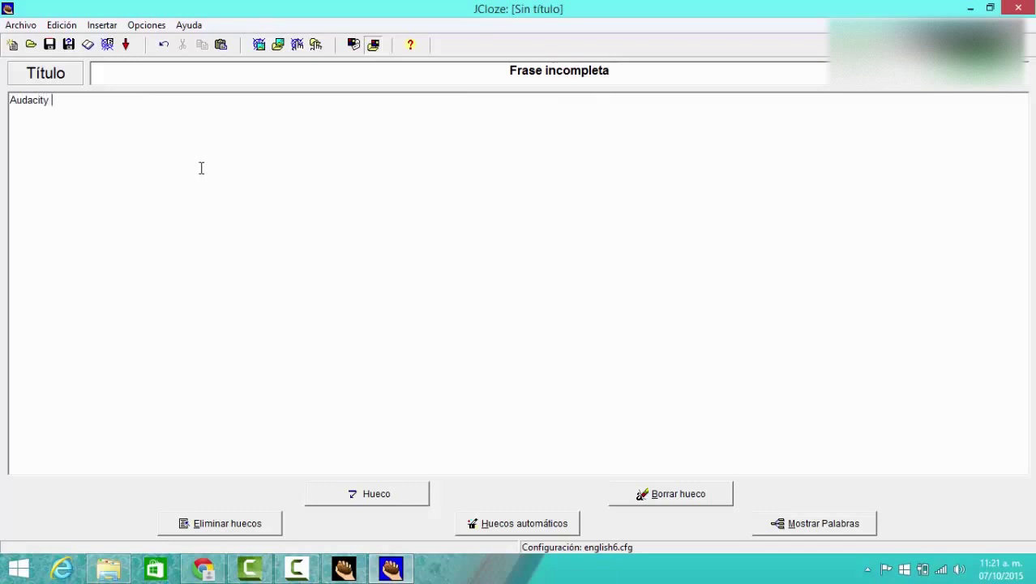
text(es un programa para)
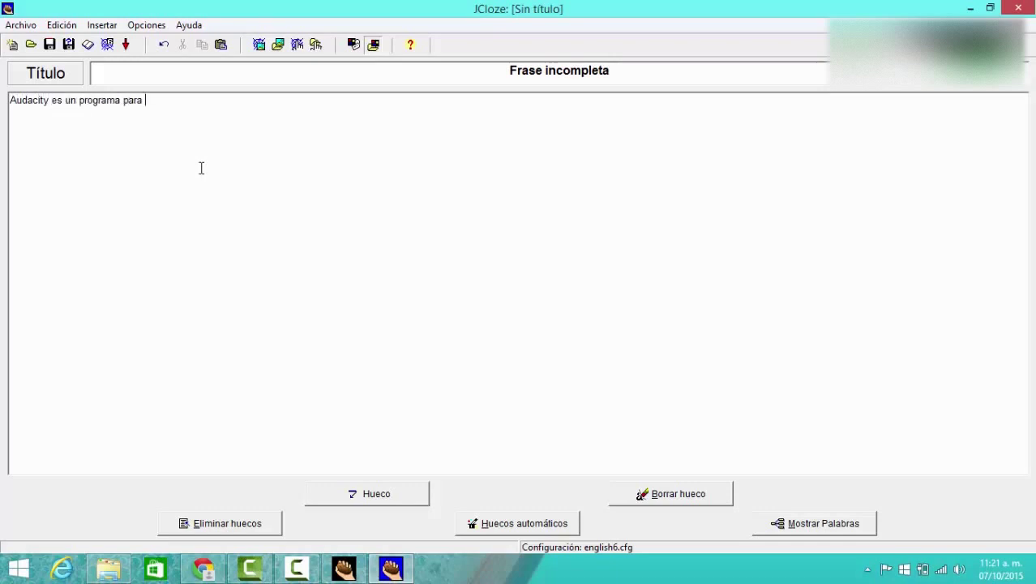
text( editar audio.)
Make the word "programa" a gap with the alternative correct answers "programa", "software" and "editor"
drag(78, 100, 122, 100)
click(393, 492)
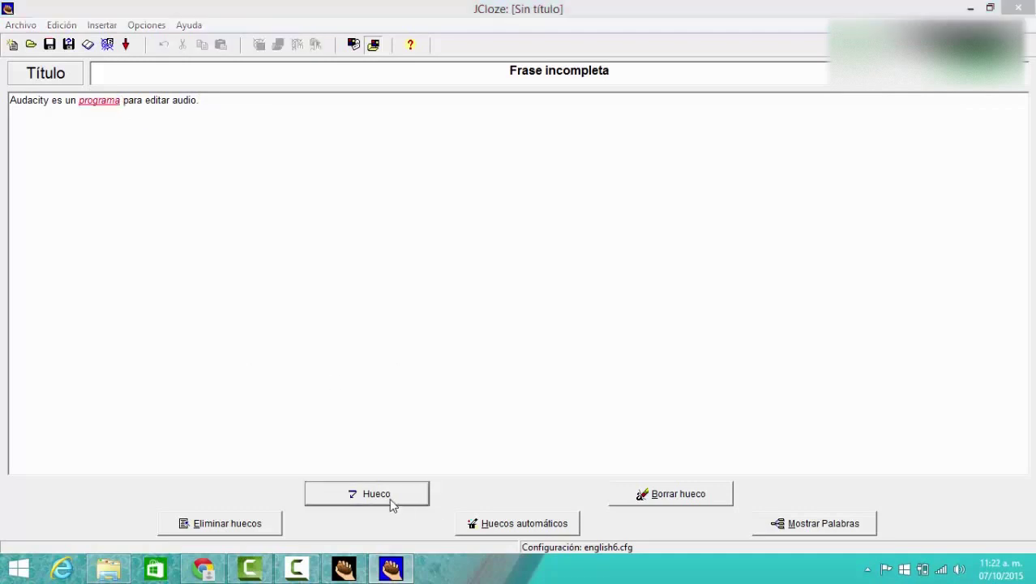
click(505, 316)
text(programa)
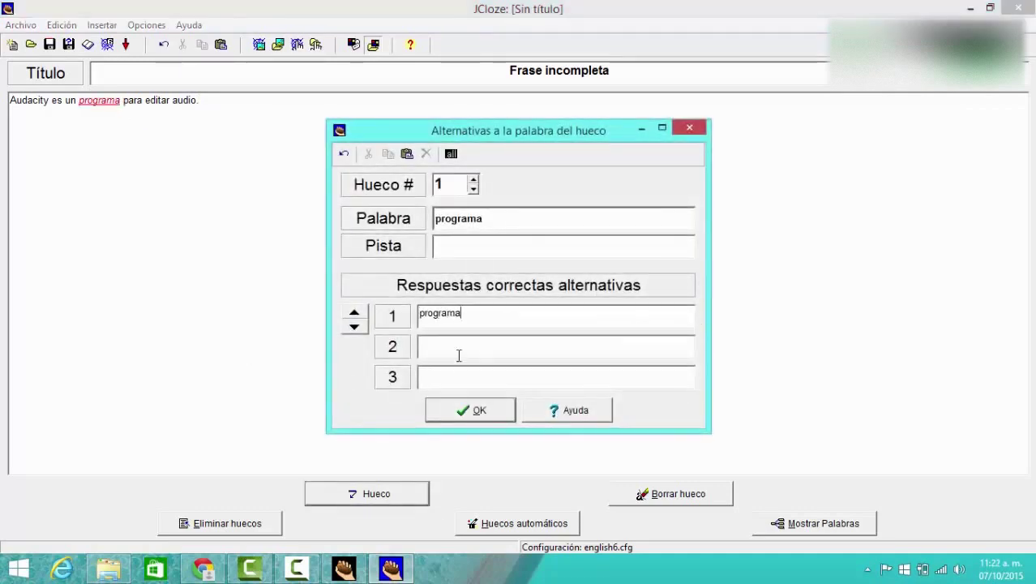
click(467, 345)
text(software)
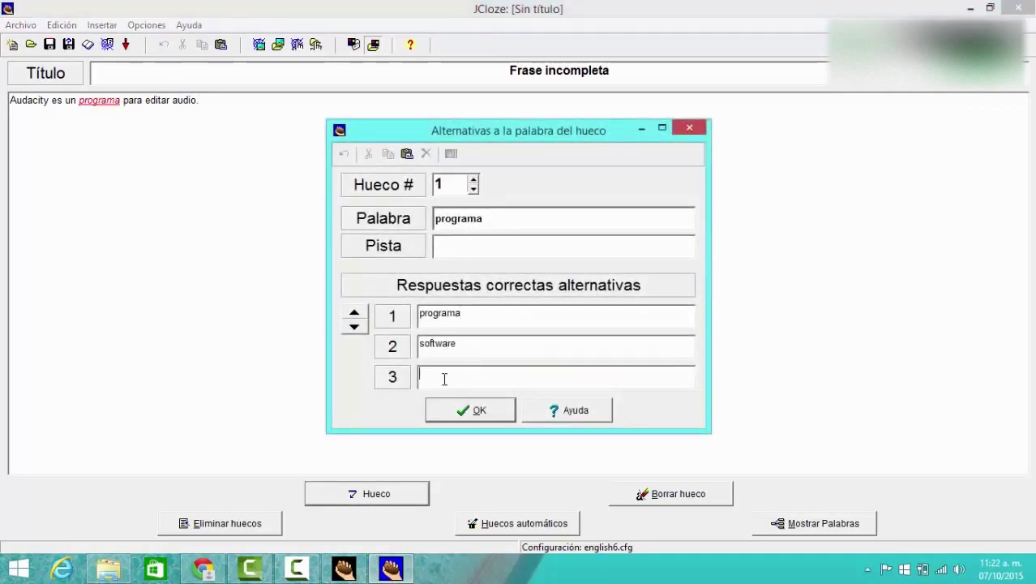
click(445, 377)
text(editor)
click(490, 415)
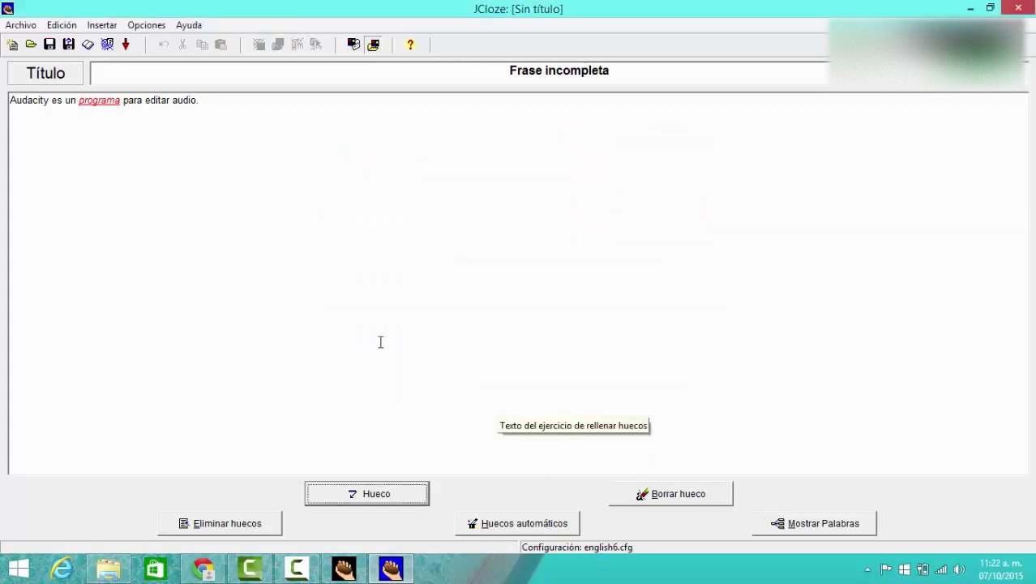
Make the word "audio" a gap with alternative correct answers including "audio" and "sonido", and save the JCloze project
double_click(185, 101)
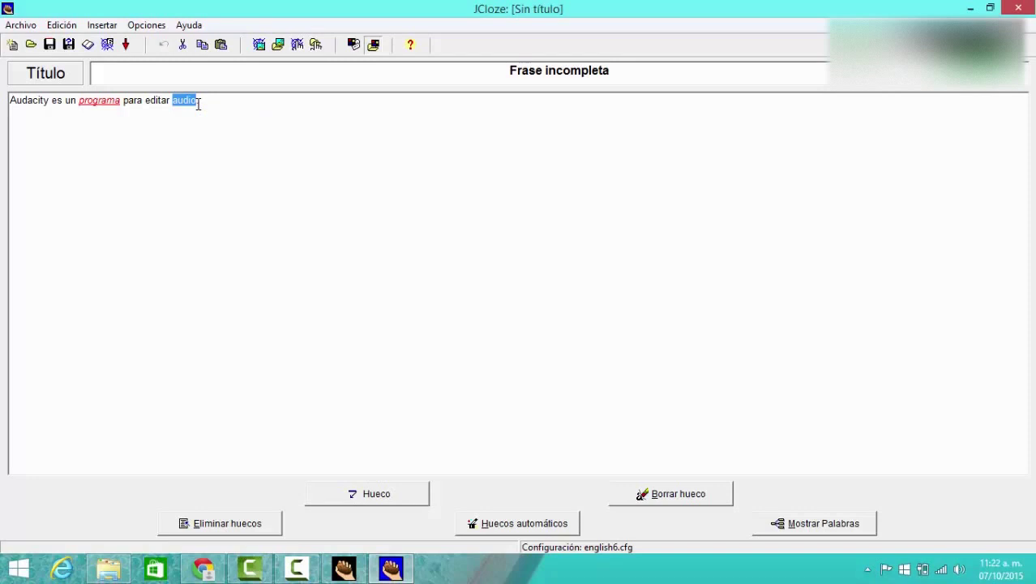
click(404, 493)
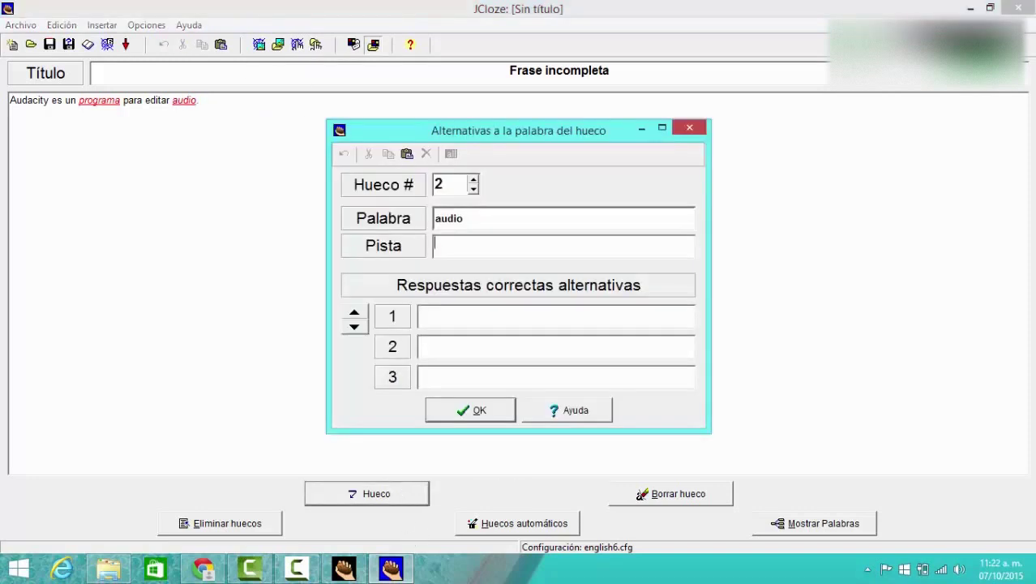
click(442, 325)
text(audio)
click(430, 344)
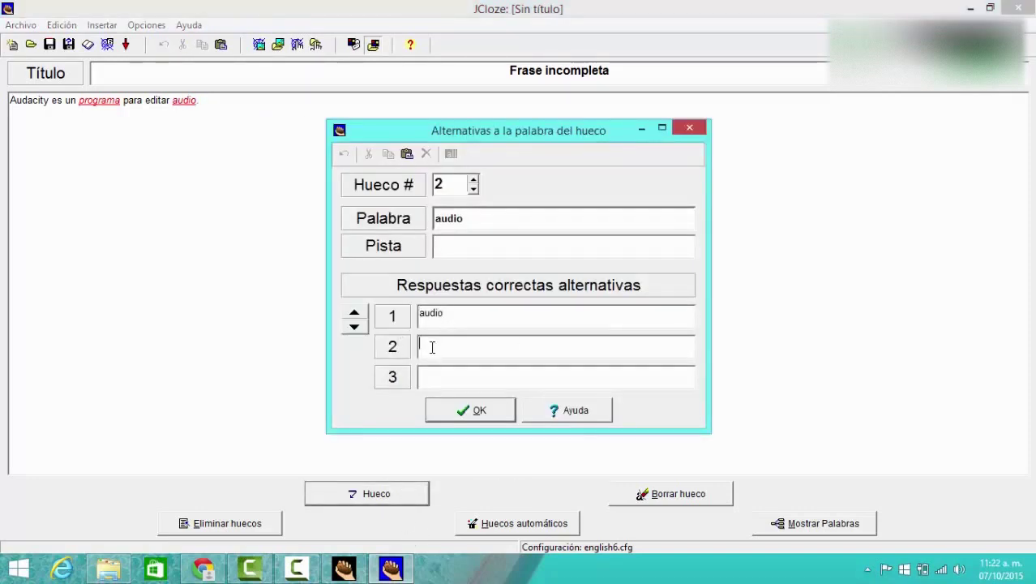
text(sonido)
click(551, 375)
text(a)
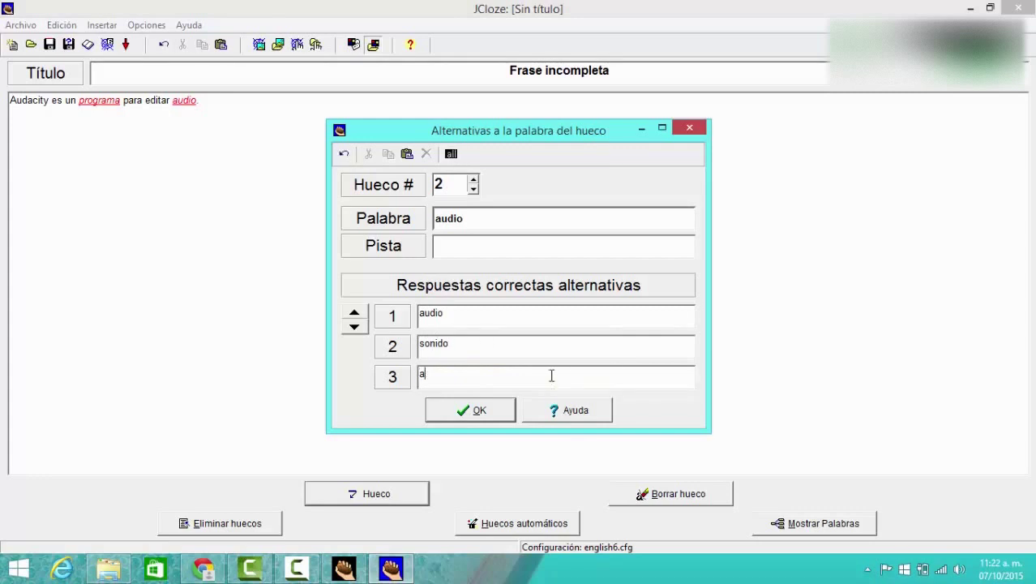
text(rc)
text(audio)
click(498, 415)
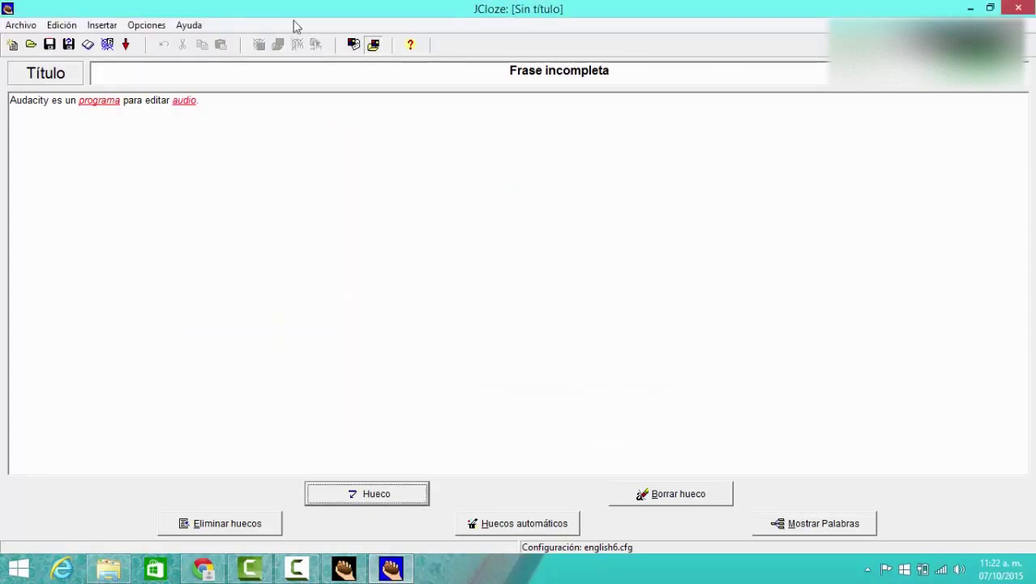
click(50, 50)
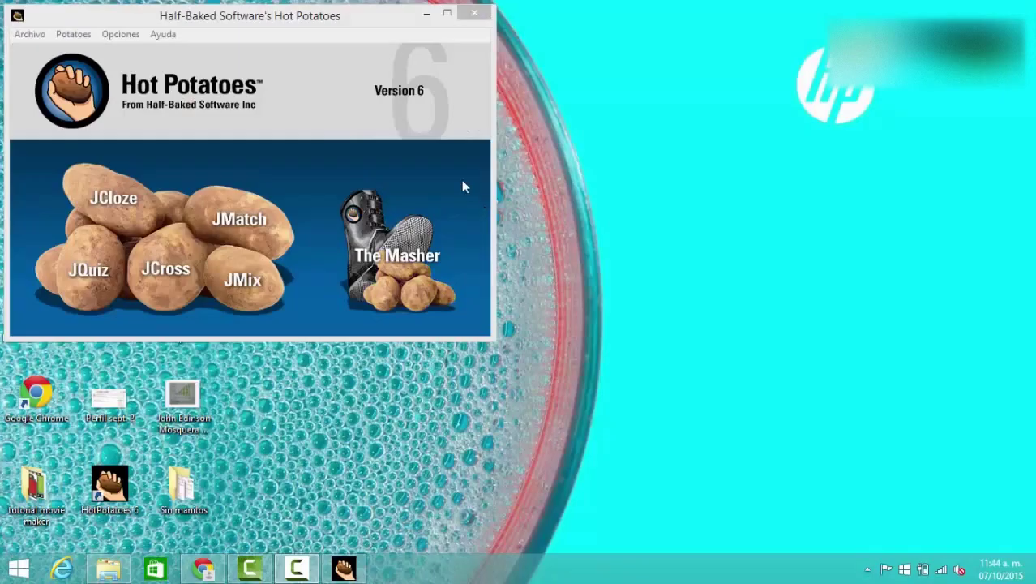
Open the JCross exercise editor, title the crossword "Crucigrama" and open the automatic grid maker
click(174, 262)
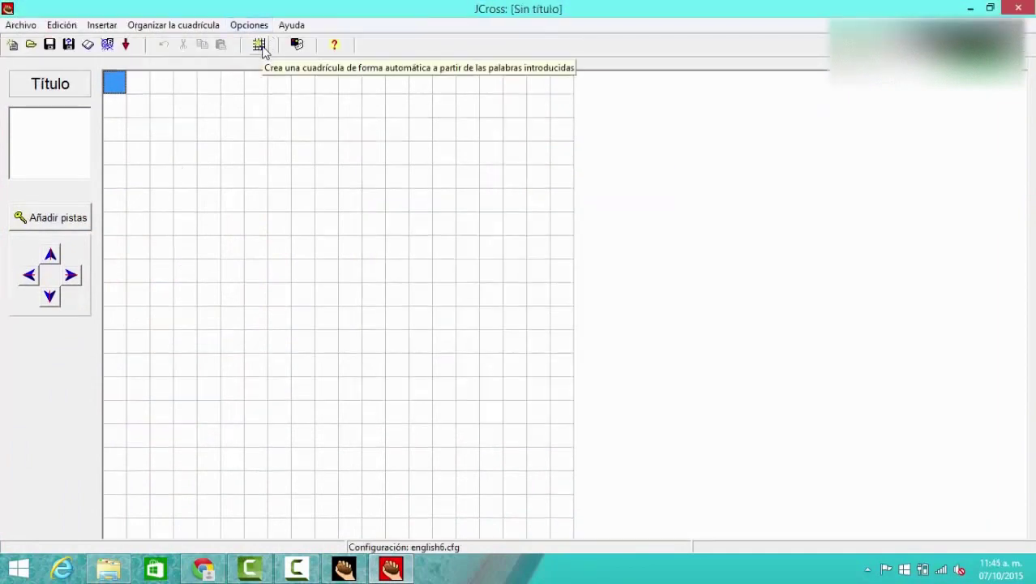
click(260, 44)
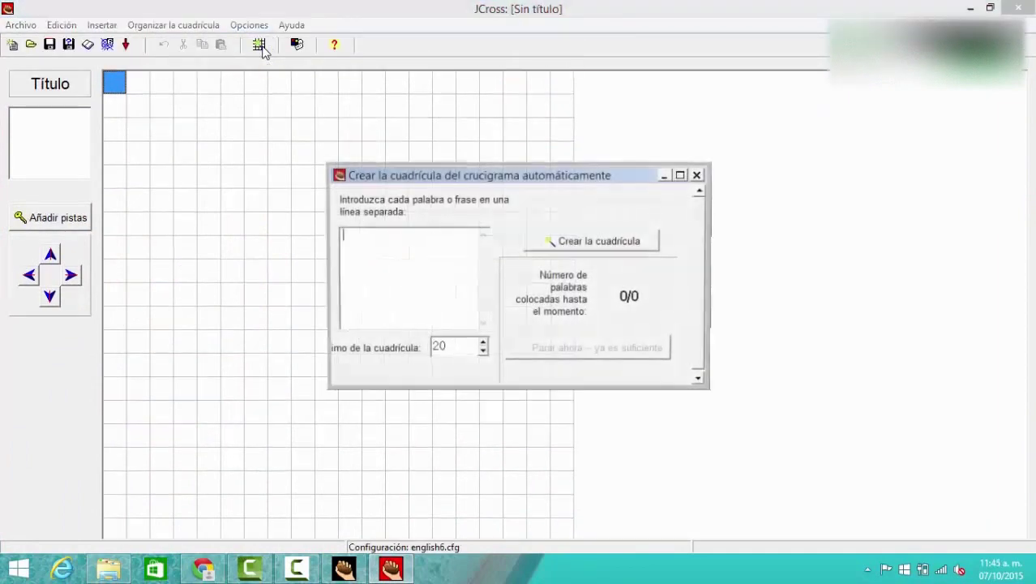
click(260, 45)
click(259, 46)
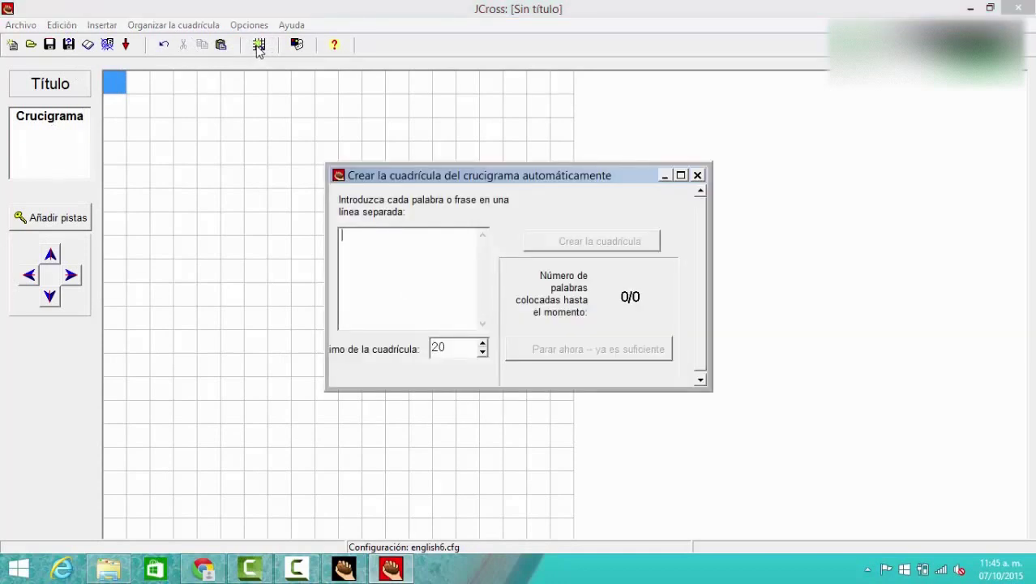
Generate the crossword grid automatically from the words AUDACITY, KAHOOT and DUOLINGO
text(AUDACITY)
key(Return)
text(KA)
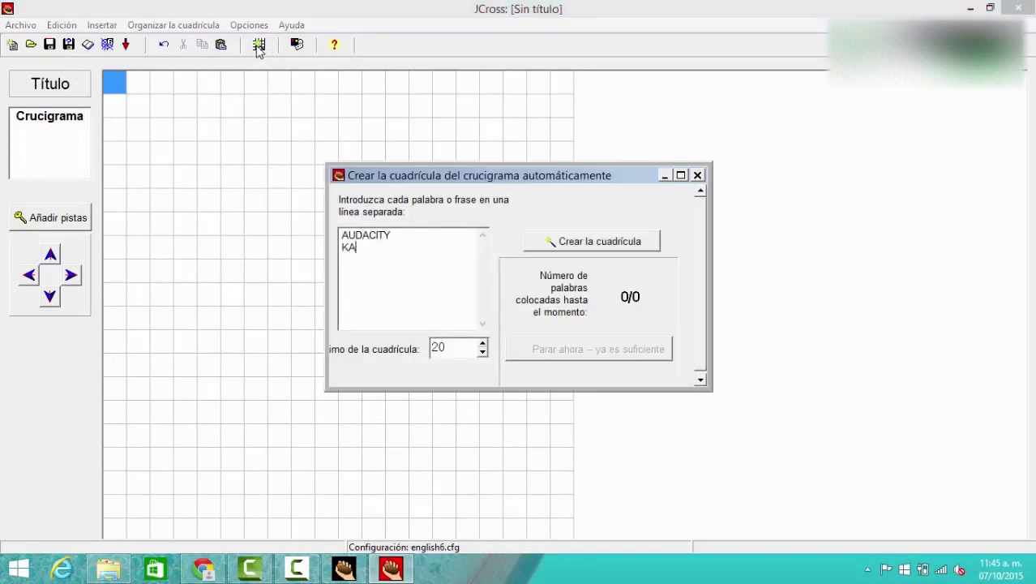
text(HOOT DUOLING)
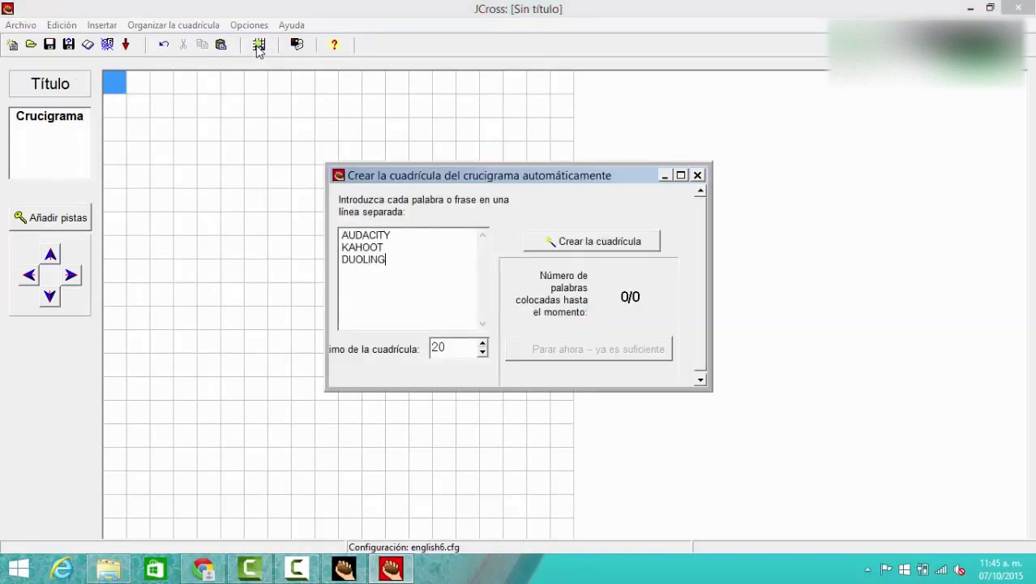
text(O)
key(Return)
text(M)
key(BackSpace)
click(624, 244)
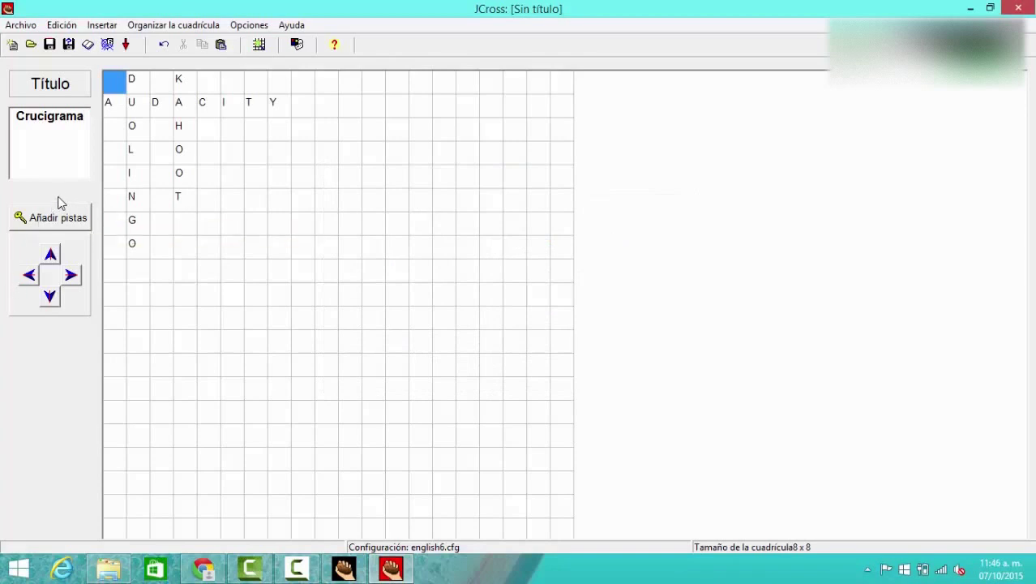
Open the crossword's clue editor and write "Editor de audio." as the clue for AUDACITY
click(53, 217)
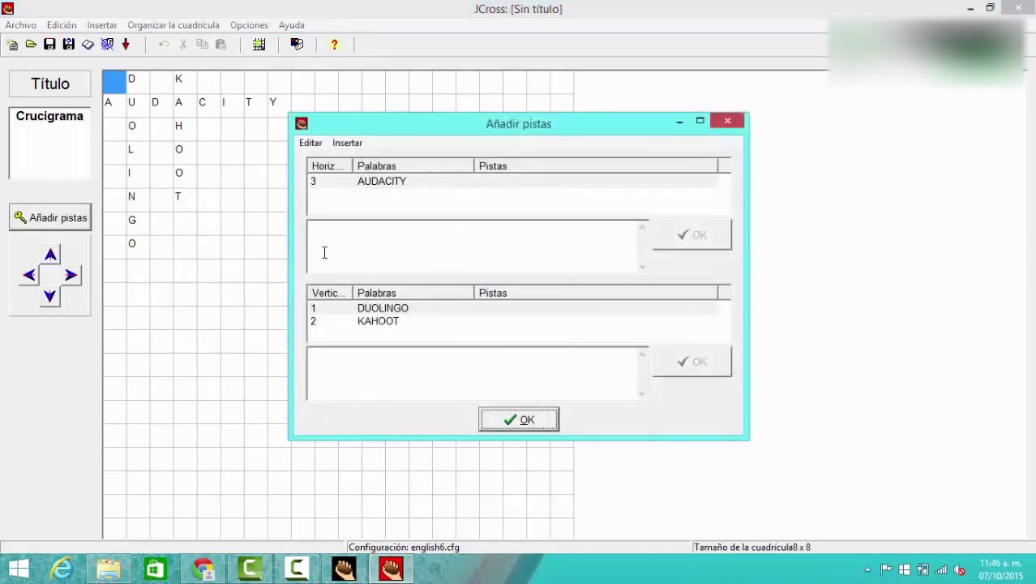
click(337, 242)
text(Editor de audio)
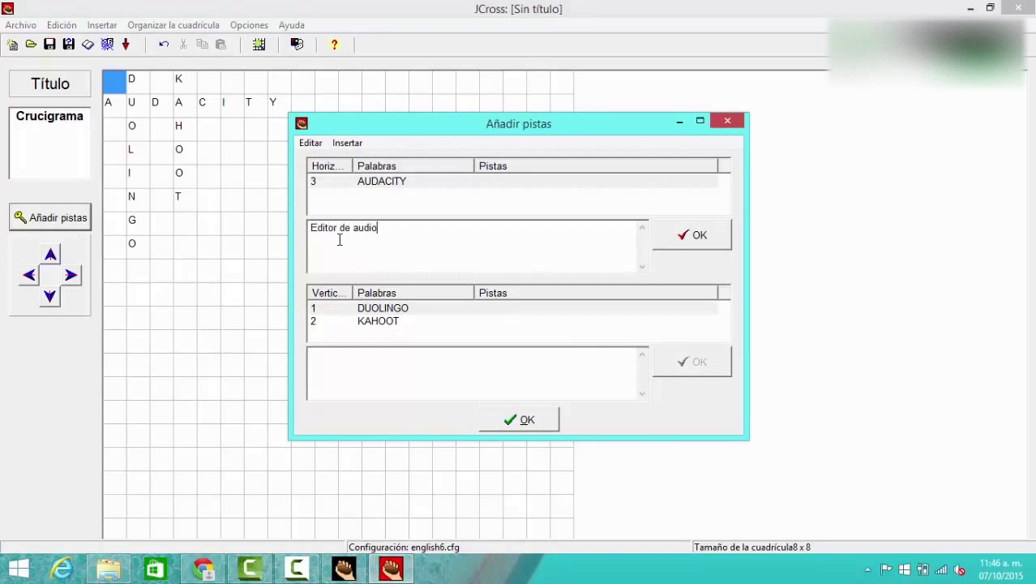
text(.)
click(373, 364)
text(Aplicación para aprender idiomas)
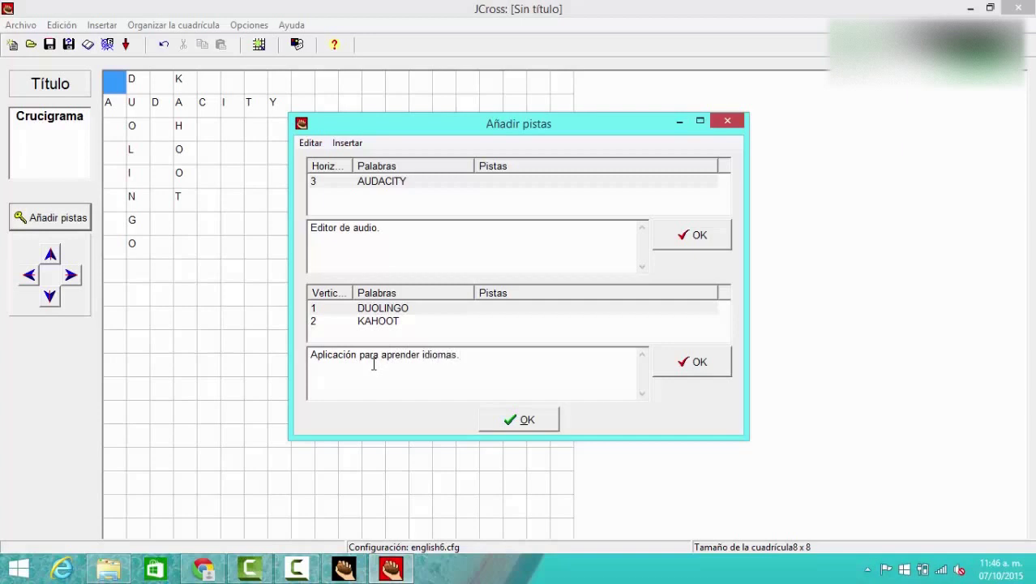
click(391, 321)
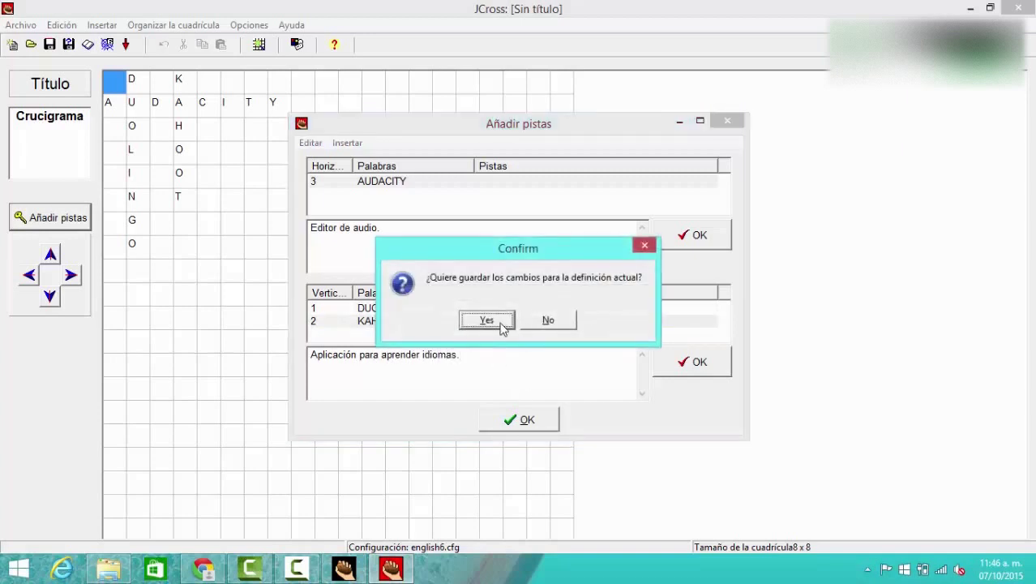
click(505, 328)
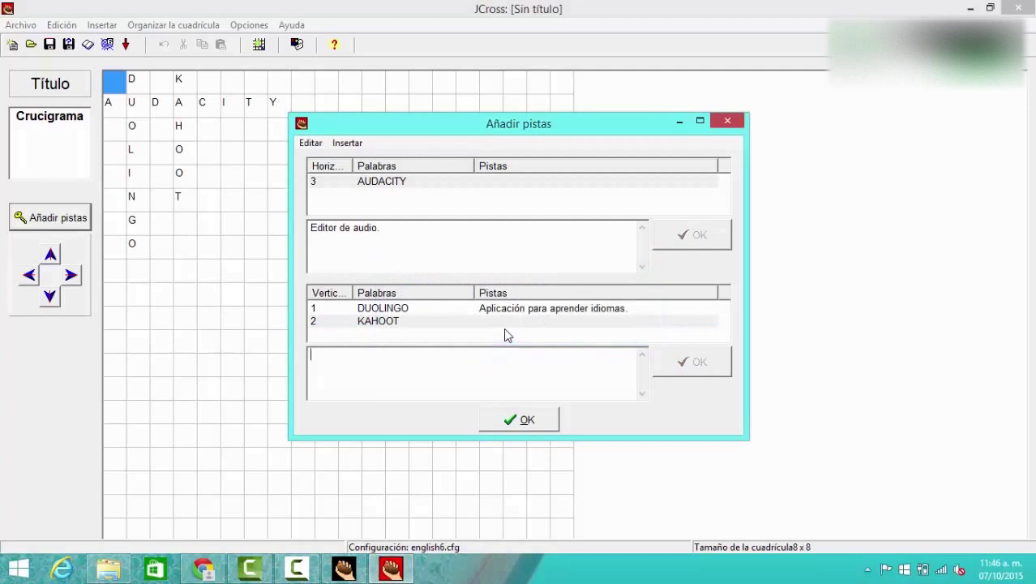
click(600, 314)
drag(518, 352, 166, 363)
key(Delete)
click(702, 366)
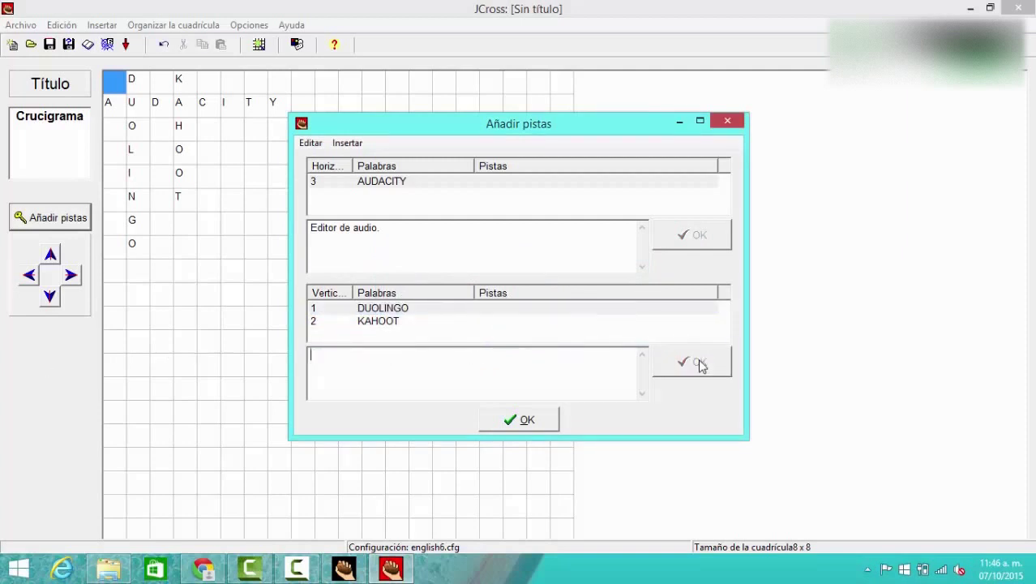
Store the AUDACITY clue and add "Aplicación para aprender idiomas." as the clue for DUOLINGO
click(380, 233)
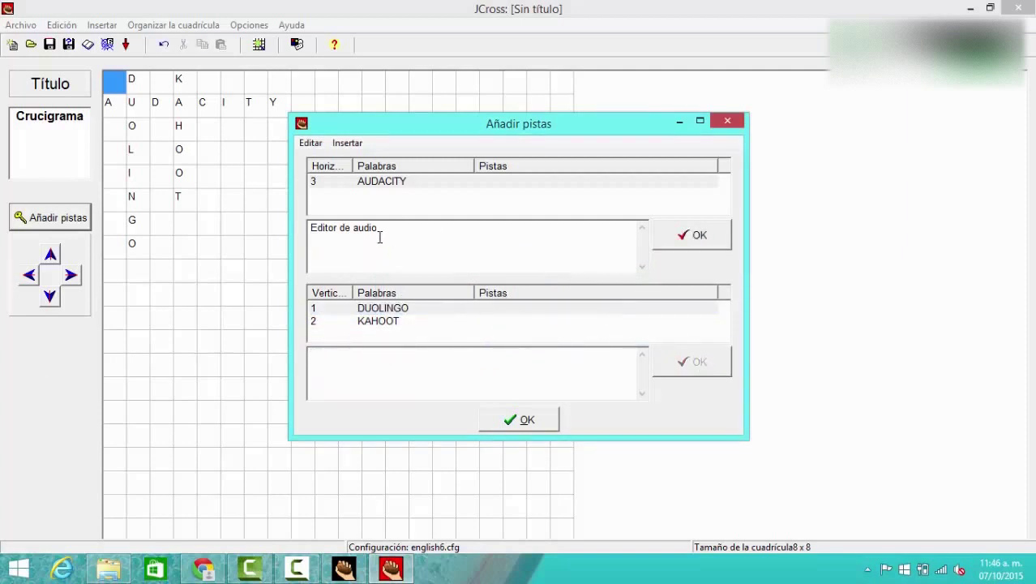
click(683, 229)
click(375, 356)
text(Aplica)
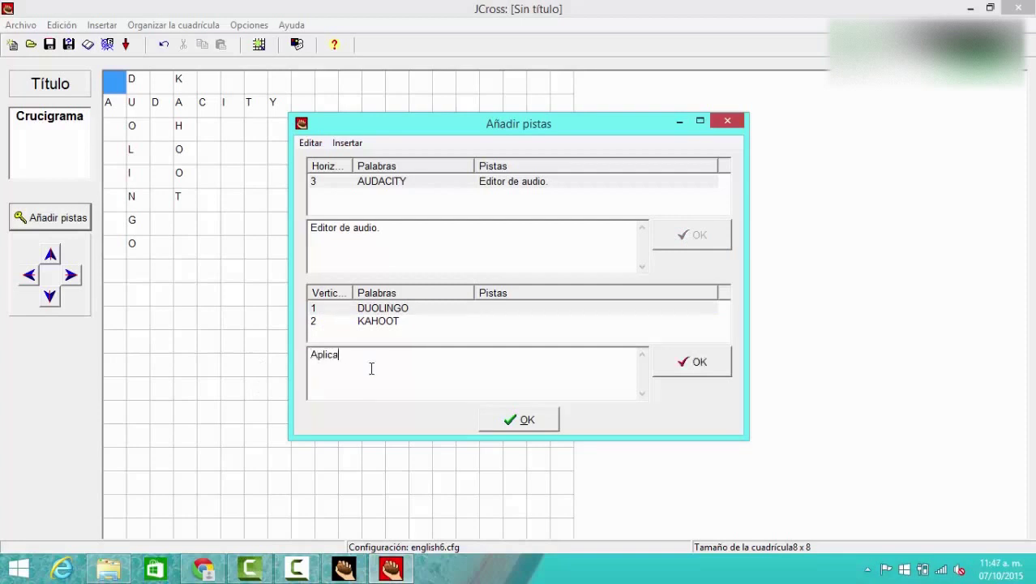
text(ción para aprender idiomas.)
click(692, 362)
Add "Aplicación para crear evaluaciones." as the clue for KAHOOT and finish editing the clues
click(380, 322)
click(435, 372)
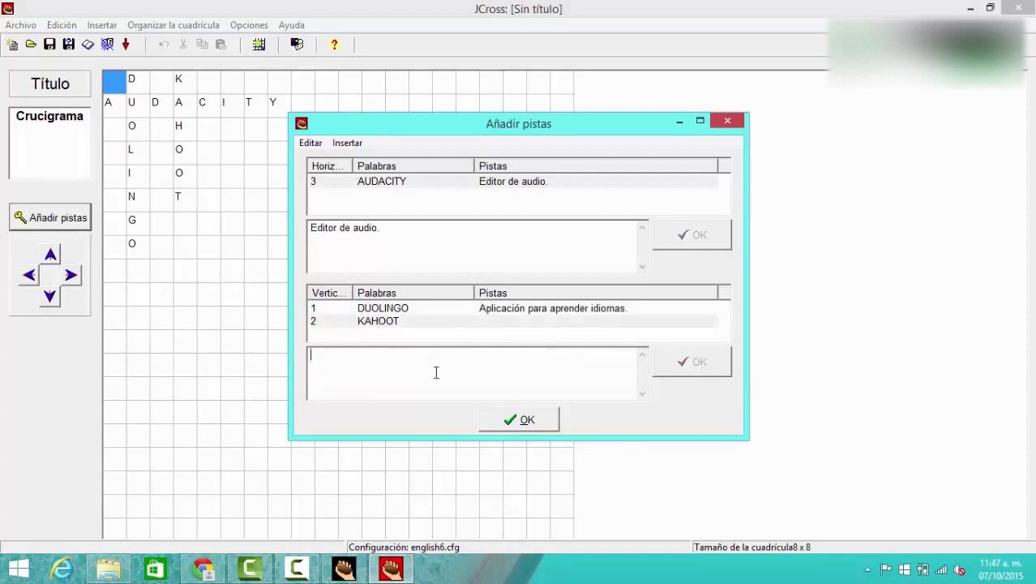
text(Aplicación para crear eva)
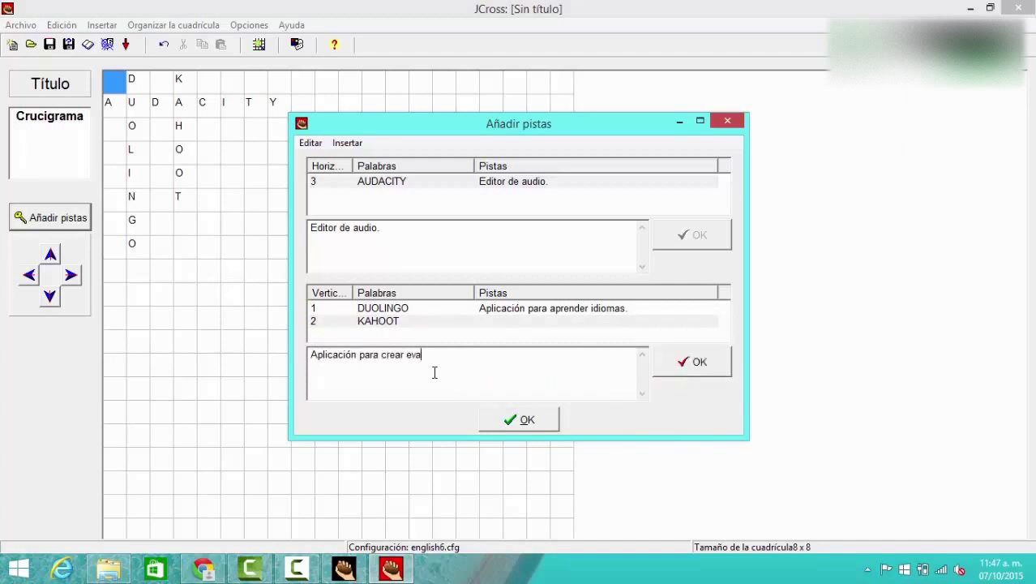
text(luaciones ed)
key(BackSpace)
key(BackSpace)
key(BackSpace)
text(.)
click(691, 361)
click(526, 419)
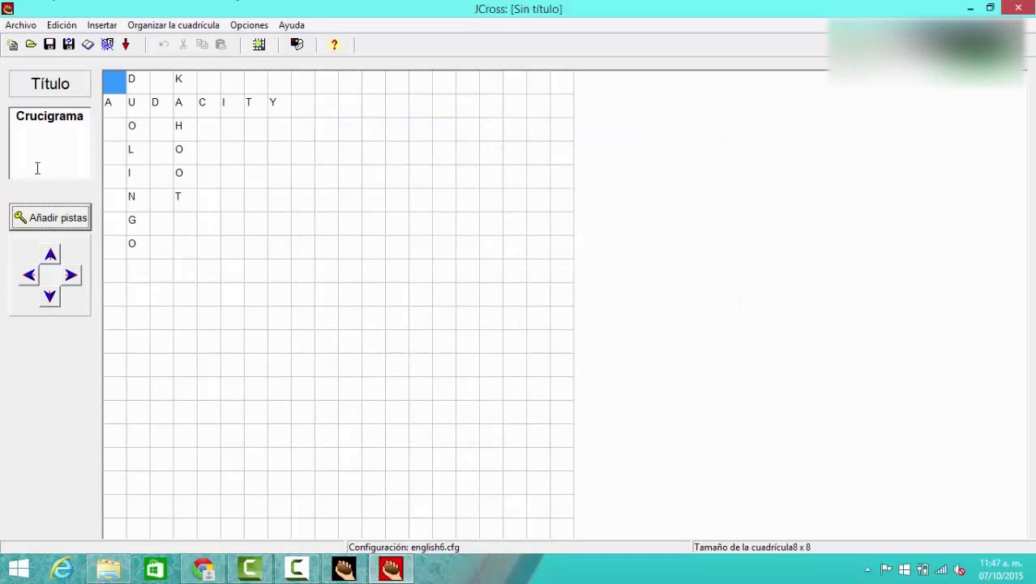
Save the crossword project as "Crucigrama" in the "Evaluación con hot potatoes" folder
click(53, 48)
text(Crucigrama)
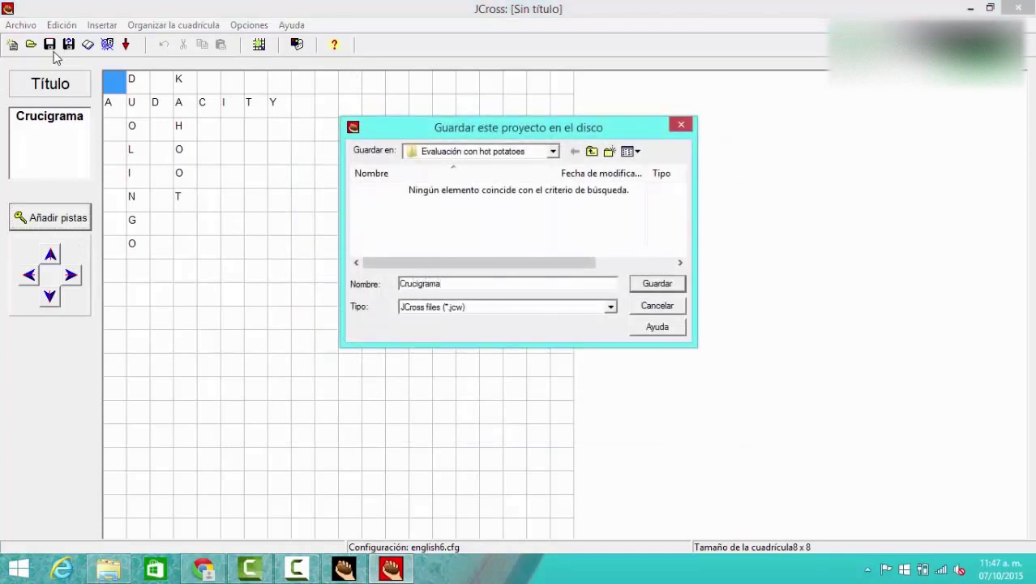
key(Return)
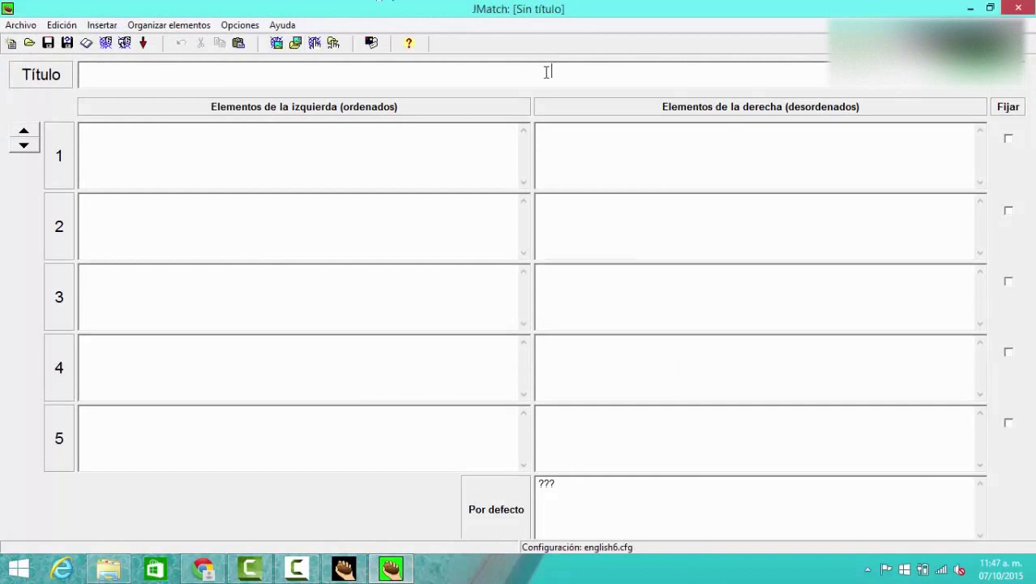
Title the JMatch exercise "Conceptos" and enter the first matching pair, "Audacity" with "Audio"
text(Conceptos)
click(247, 136)
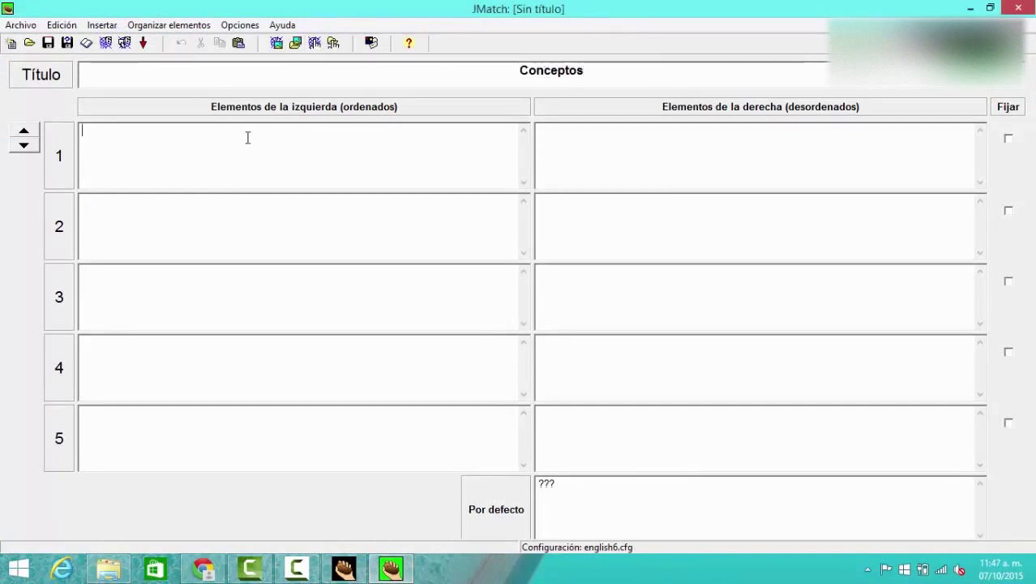
text(Audacity)
click(581, 134)
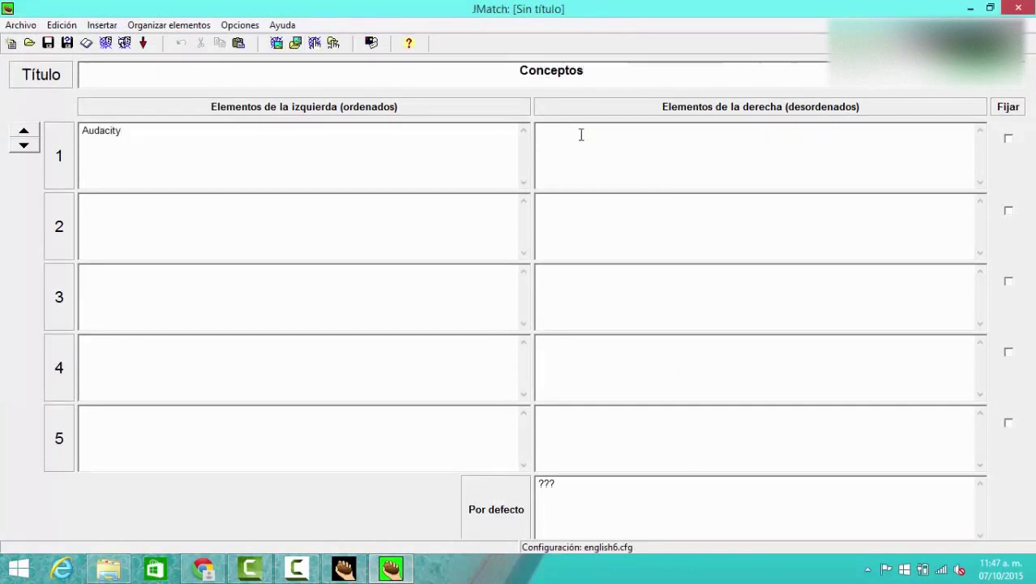
text(Audio)
Fill in the second pair as "Movie maker" with "Video" and the third pair as "Kahoot" with "Evaluaciones"
click(338, 219)
text(Movie maker)
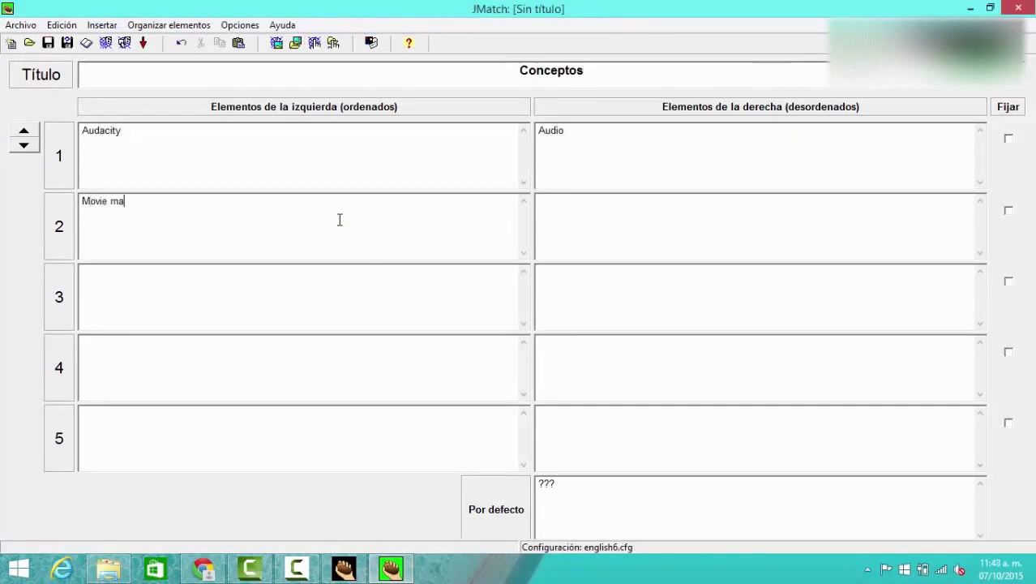
click(566, 195)
text(Video)
click(275, 282)
text(Kahoot)
click(619, 294)
text(Evaluaciones)
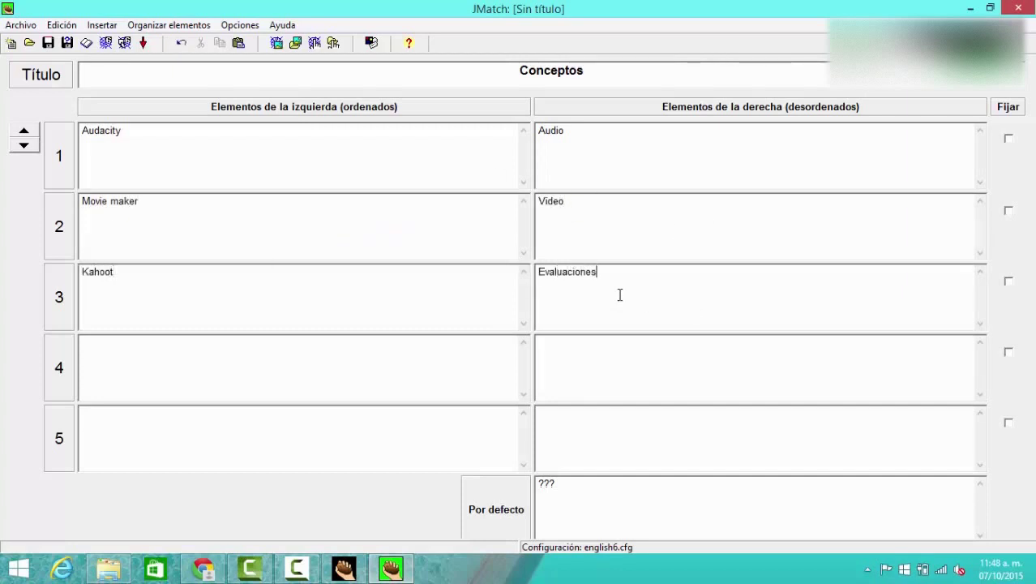
Enter the fourth pair, "Duolingo" with "Idiomas", and set the default item to "Mapas mentales"
click(382, 377)
text(Duolingo)
click(620, 373)
text(Idiomas)
key(Tab)
text(Mapas mentales)
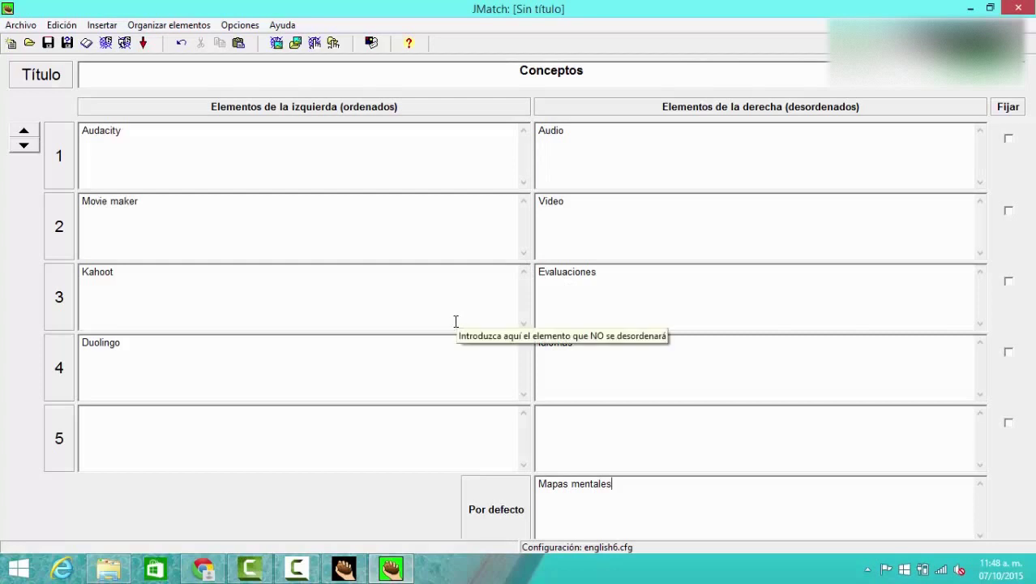
Save the matching project as "Relacionar" in the "Evaluación con hot potatoes" folder
click(48, 48)
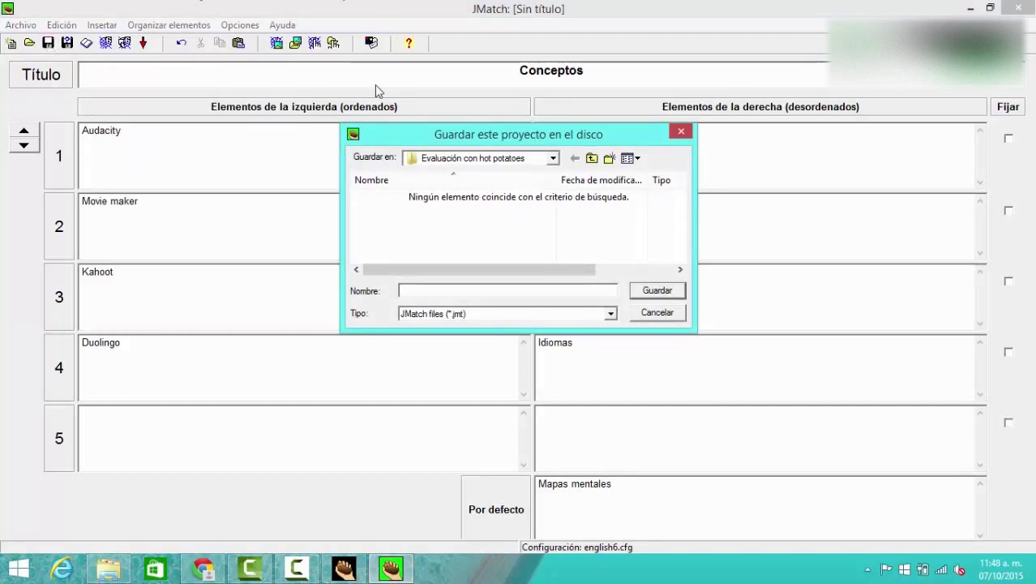
text(Relacionar)
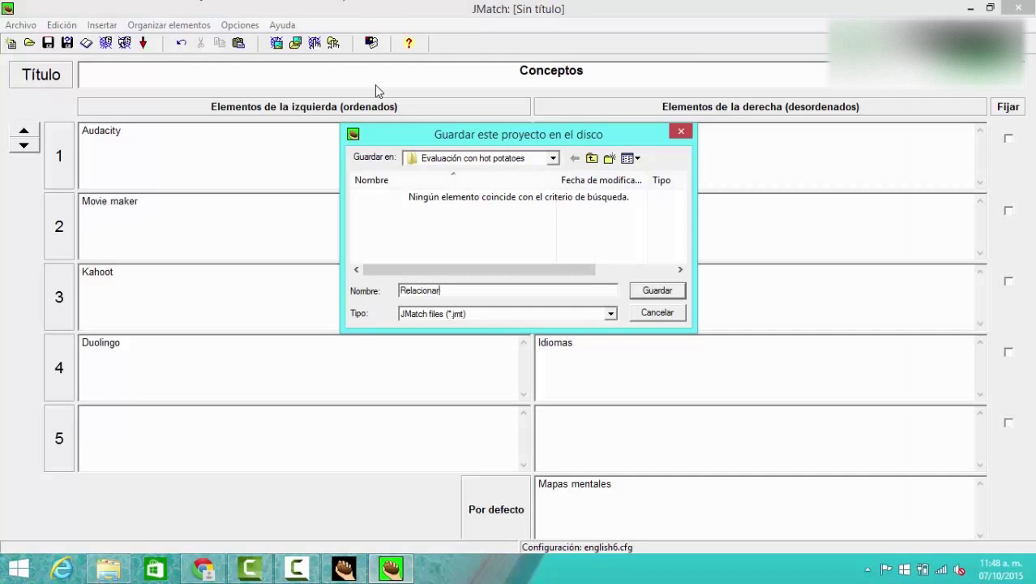
click(658, 291)
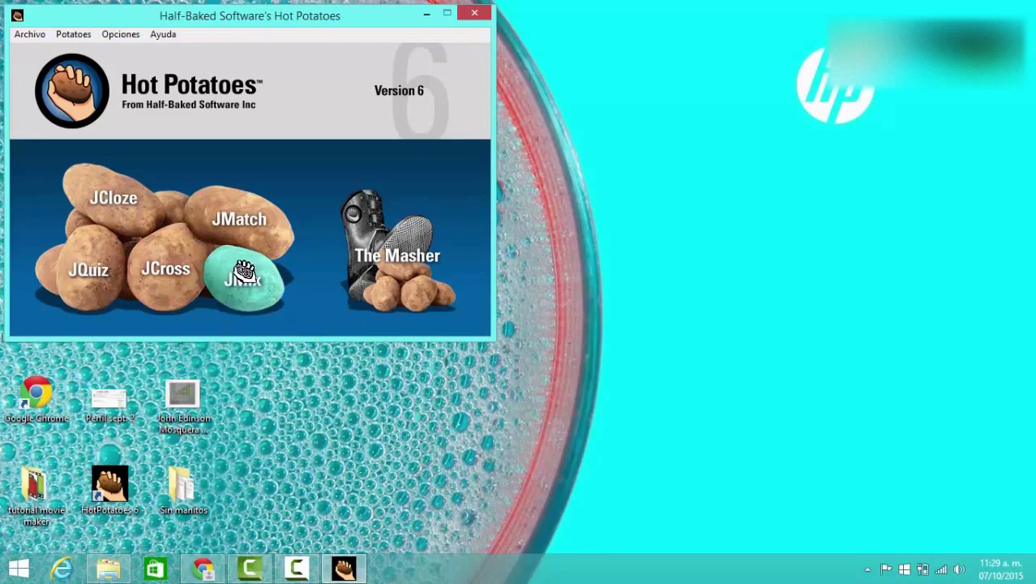
Start a JMix exercise and title it "Ordenar"
click(244, 271)
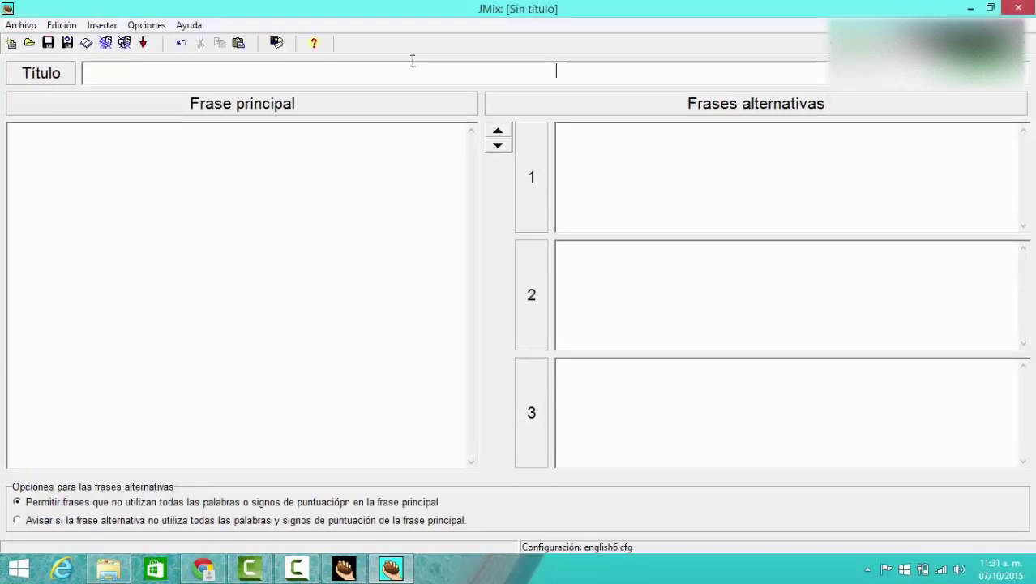
text(Ordenar)
Write the main sentence one word per line: "la evaluación es una de las fases más importantes de los procesos de enseñanza"
click(389, 144)
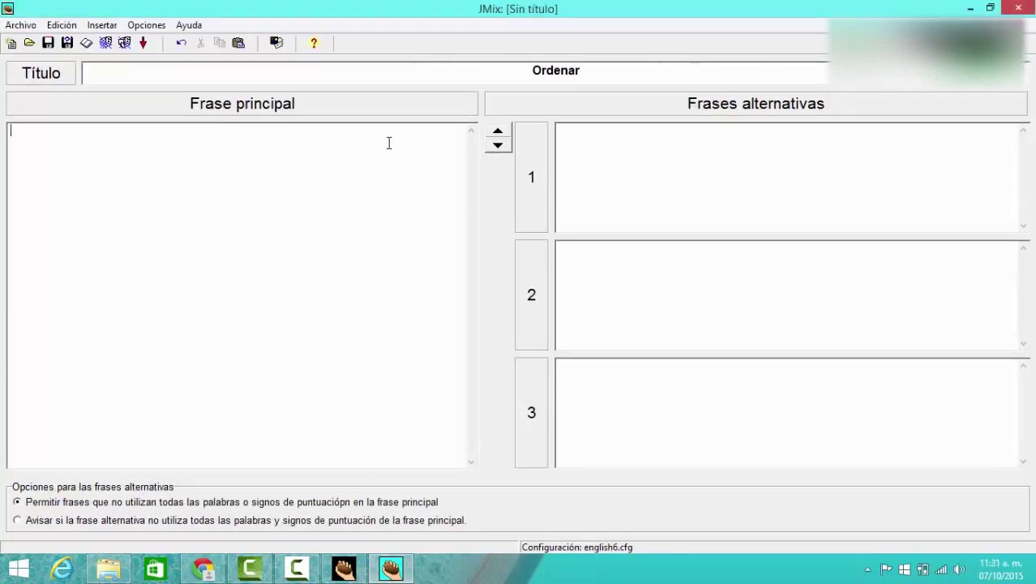
text(la)
key(Return)
text(evaluación)
key(Return)
text(es)
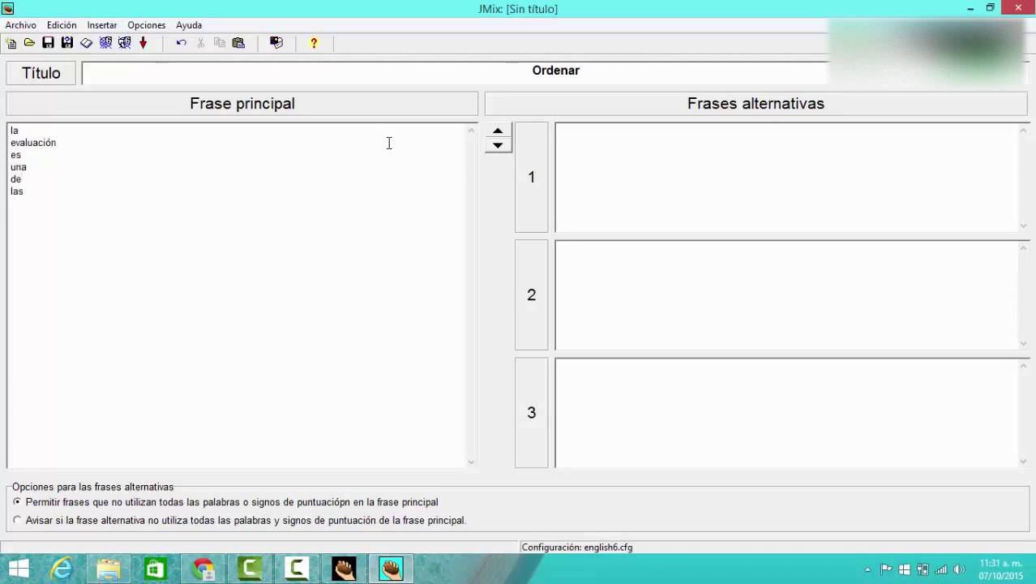
key(Return)
text(mmportante)
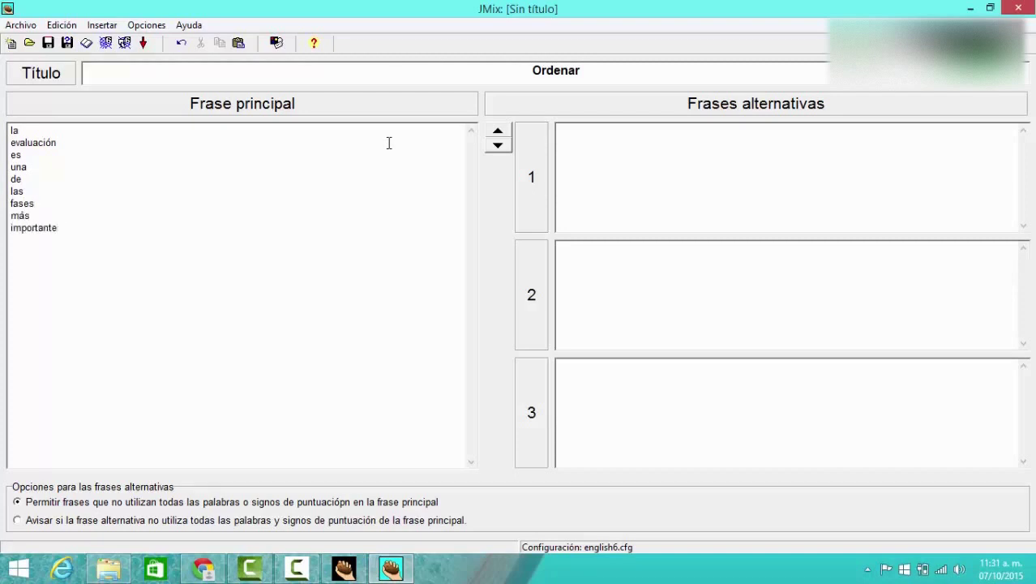
text(os)
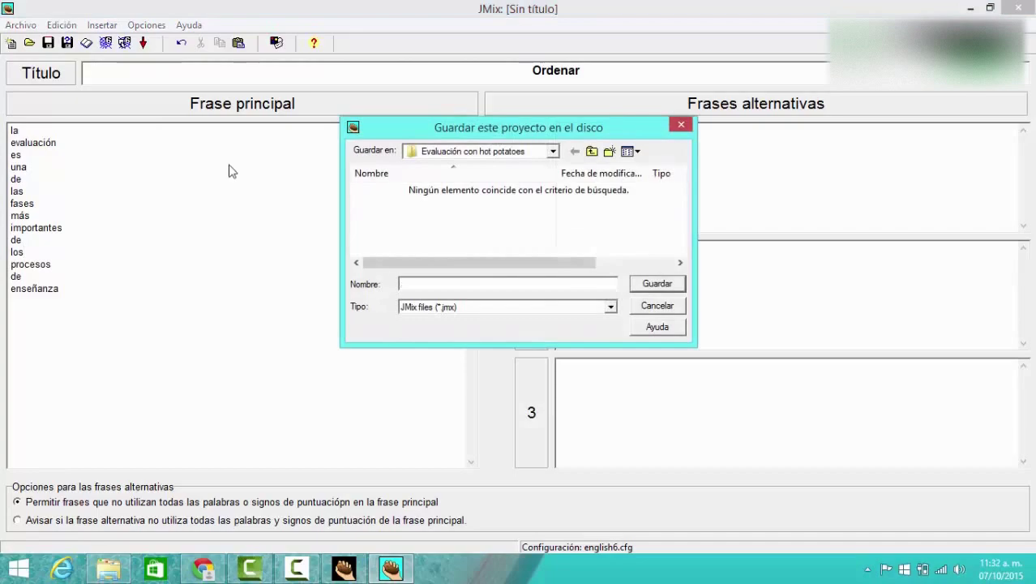
Save the JMix project as "Ordenar" in the "Evaluación con hot potatoes" folder
text(Ordenar)
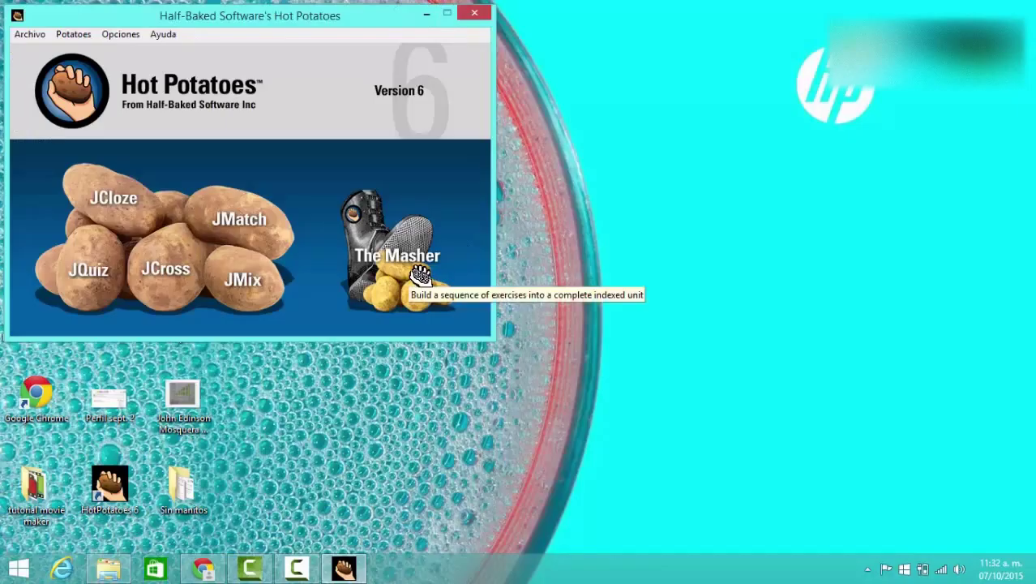
Open The Masher and add the crucigrama, Frase, Ordenar, Preguntas and Relacionar files, accepting the Standard export settings for all of them
click(418, 276)
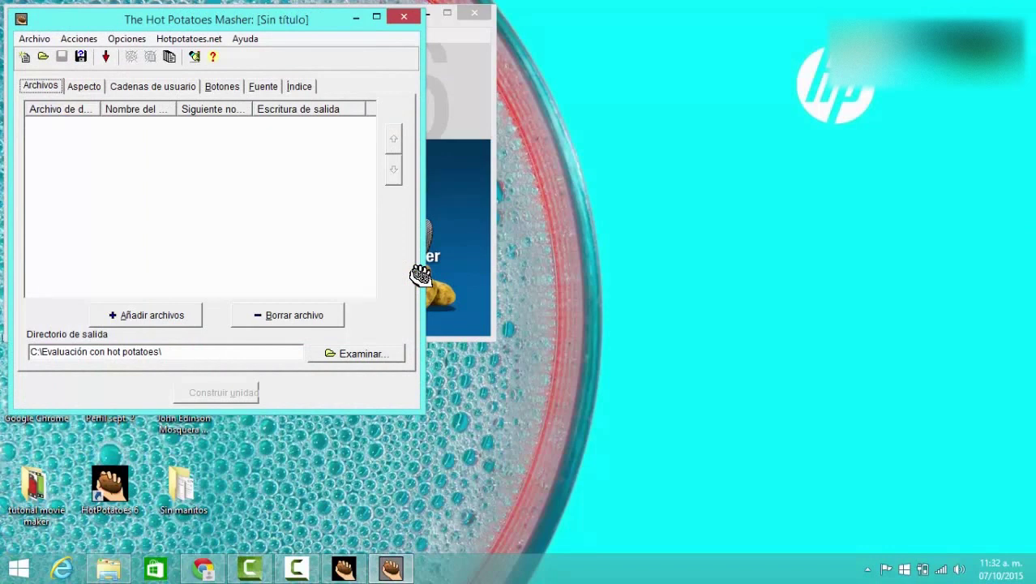
click(172, 322)
click(384, 199)
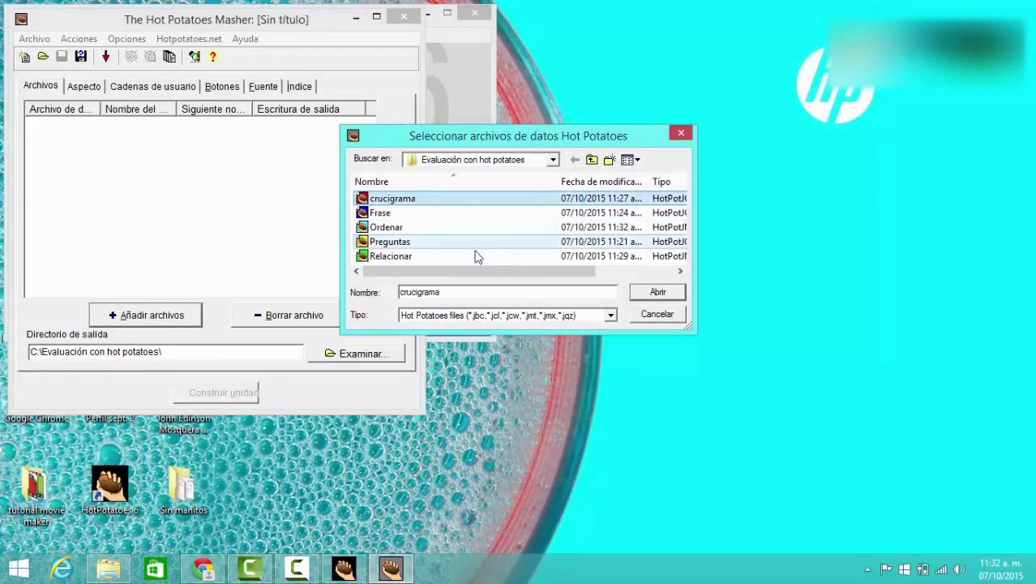
shift+click(429, 256)
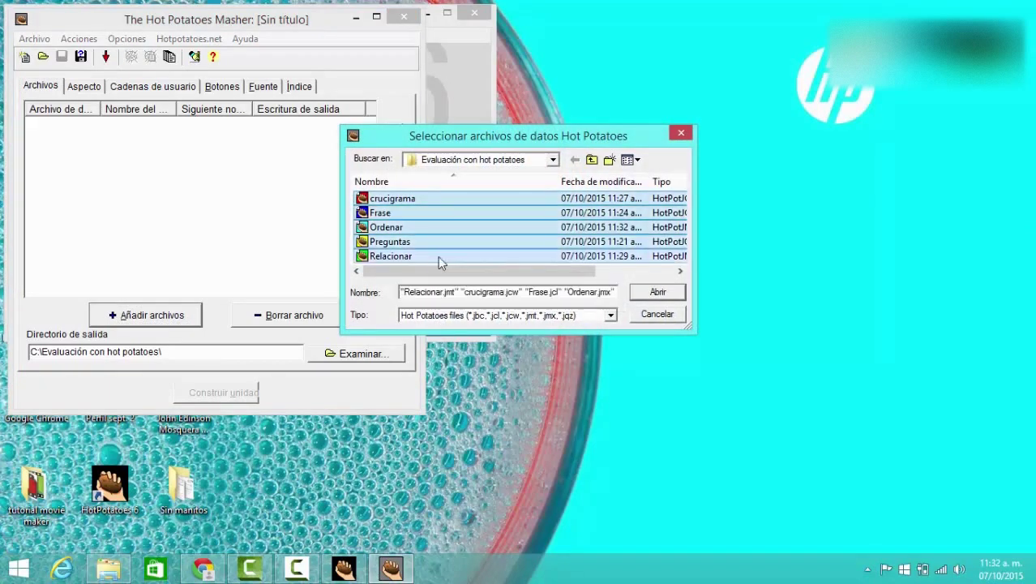
click(656, 293)
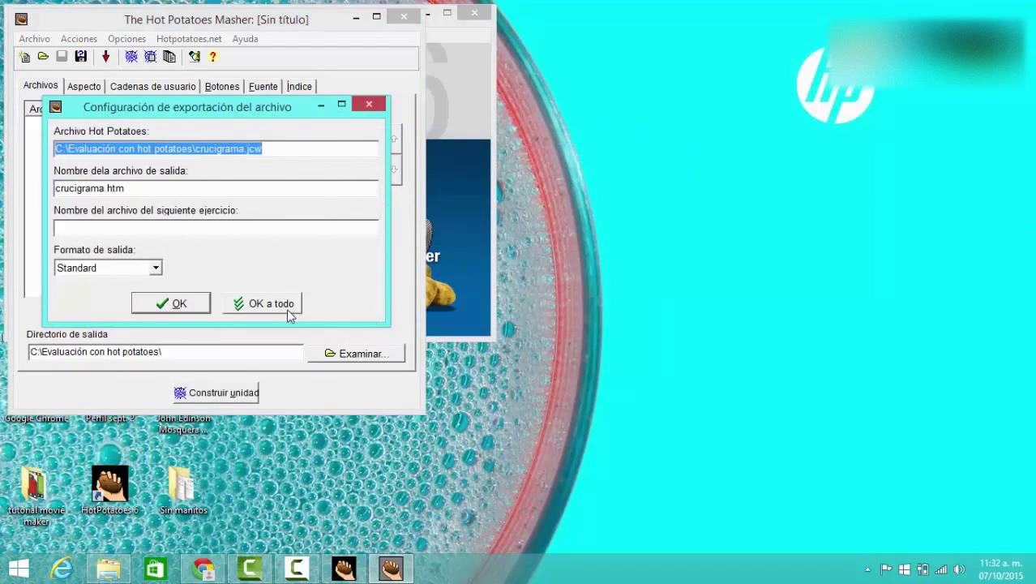
click(285, 316)
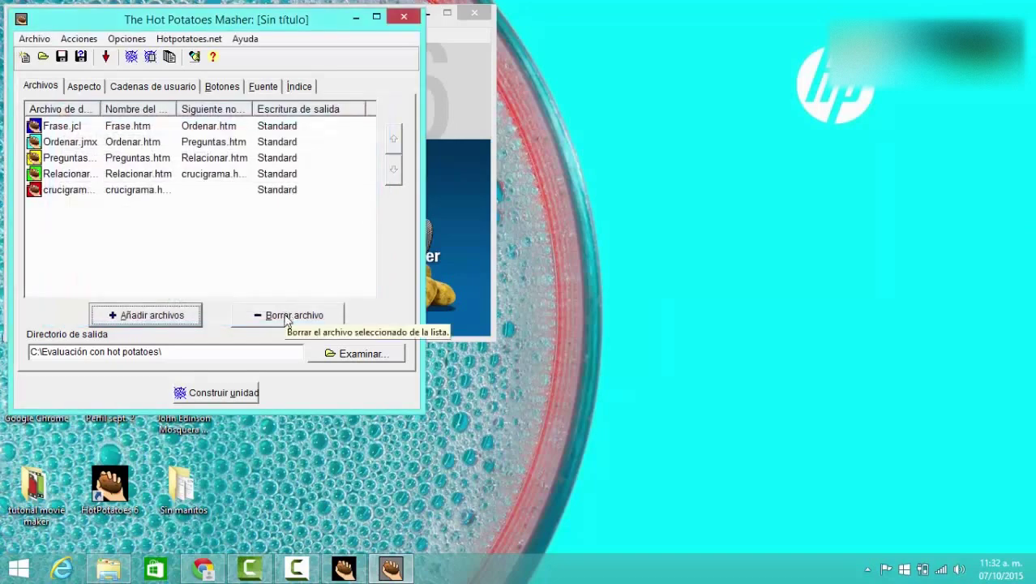
Build the complete unit from the added exercises and open it for viewing in the browser
click(220, 394)
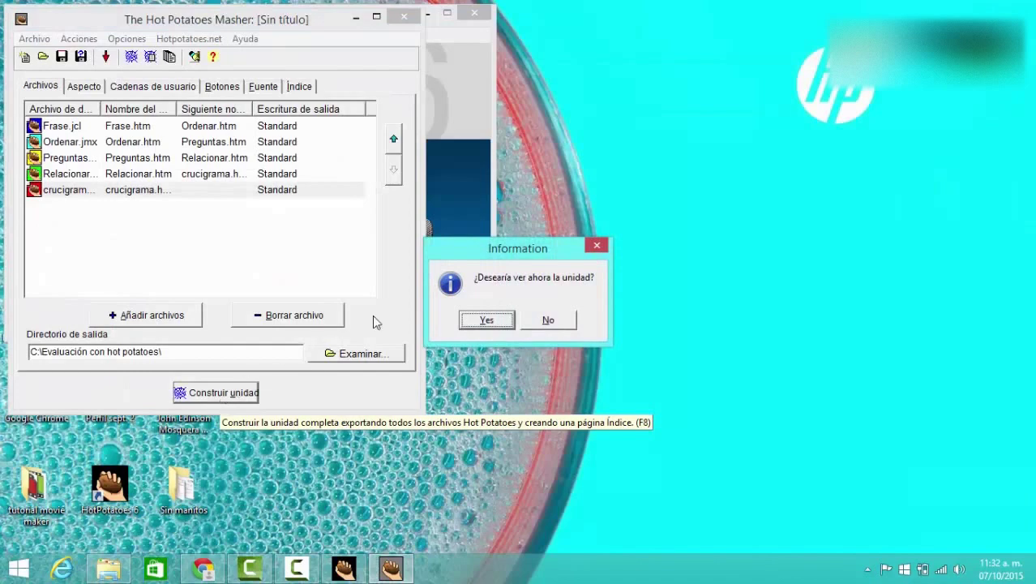
click(486, 320)
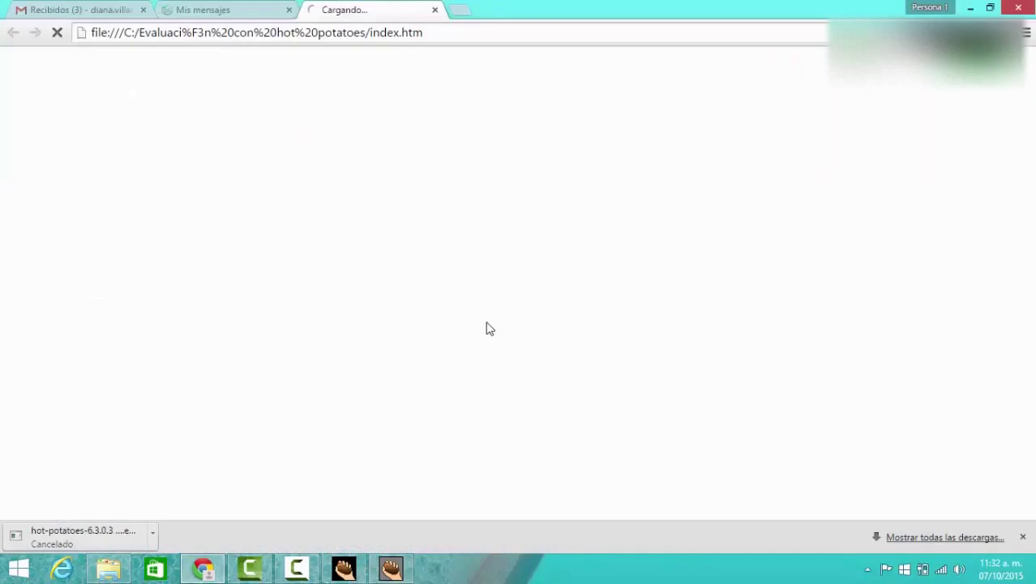